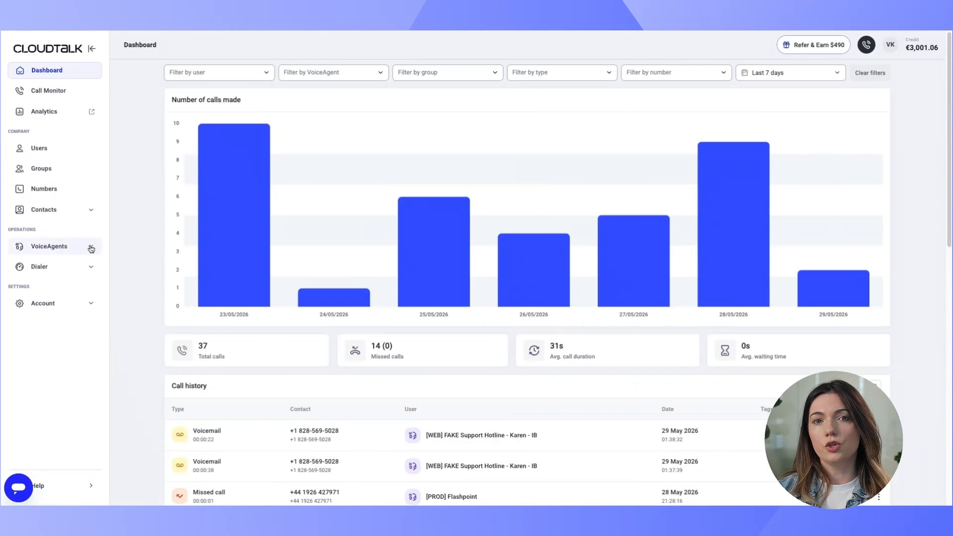
Upload the file Coolflow KB.pdf to the VoiceAgents knowledge base and save it without linking any agent.
click(91, 247)
click(60, 282)
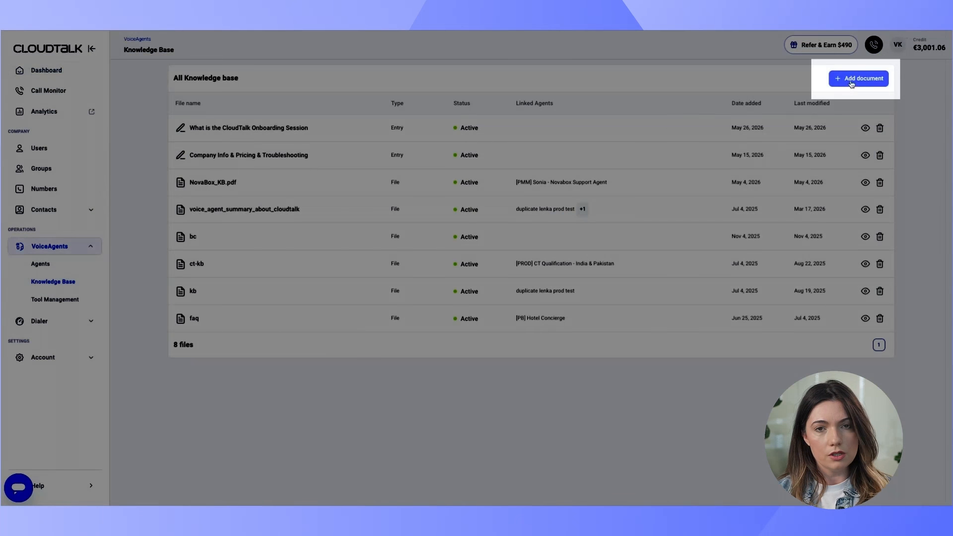
click(858, 78)
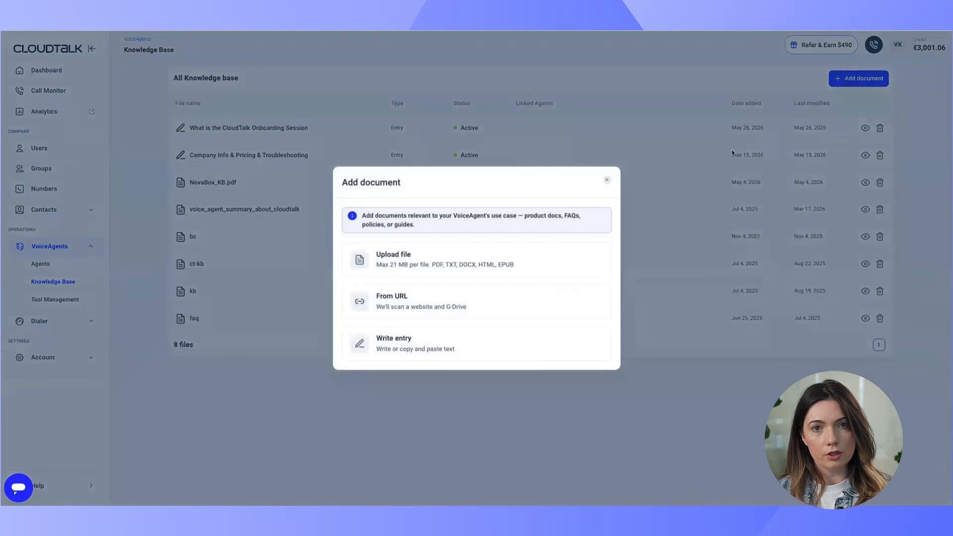
click(431, 253)
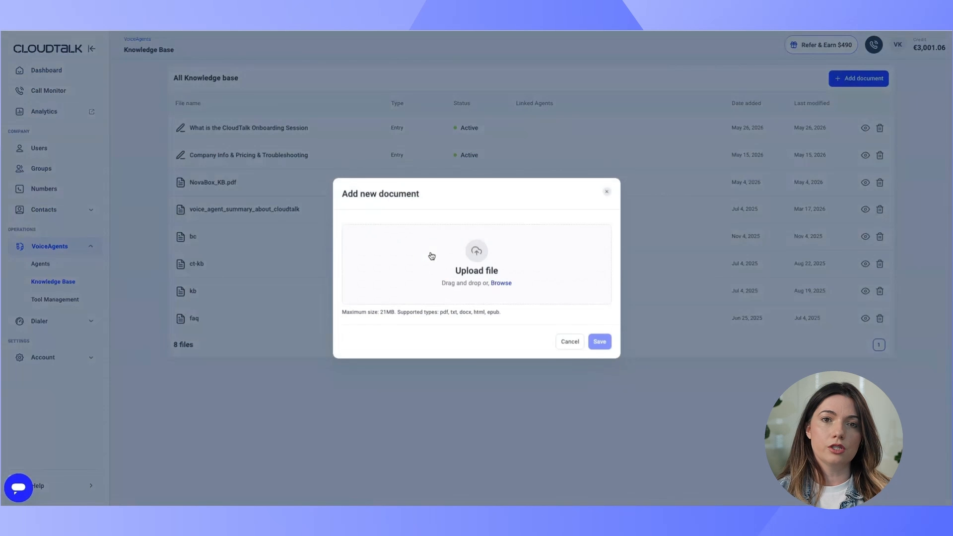
click(500, 283)
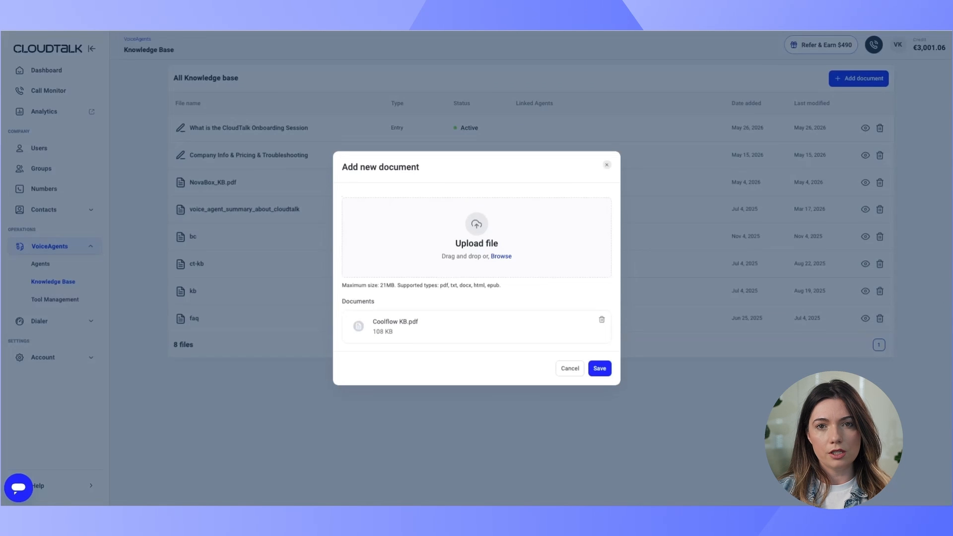
click(600, 369)
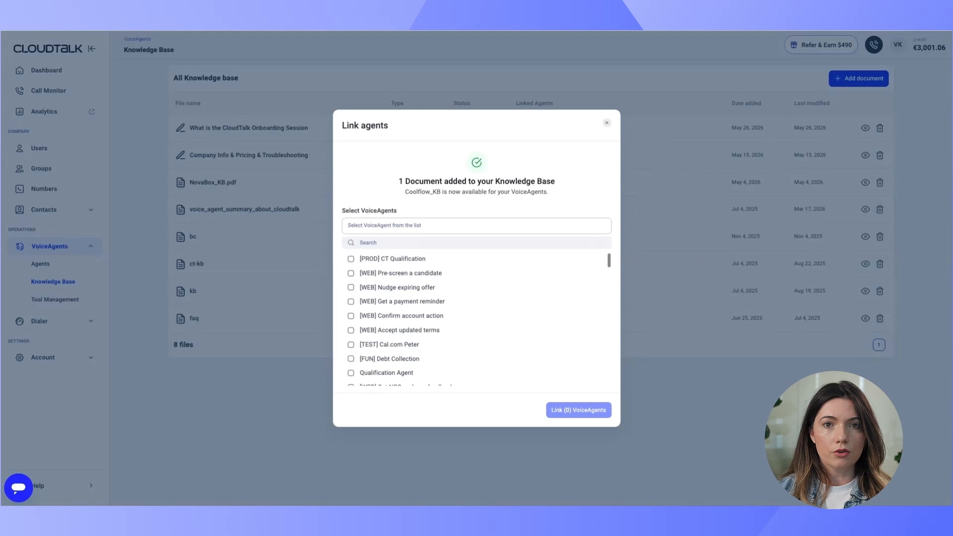
click(607, 122)
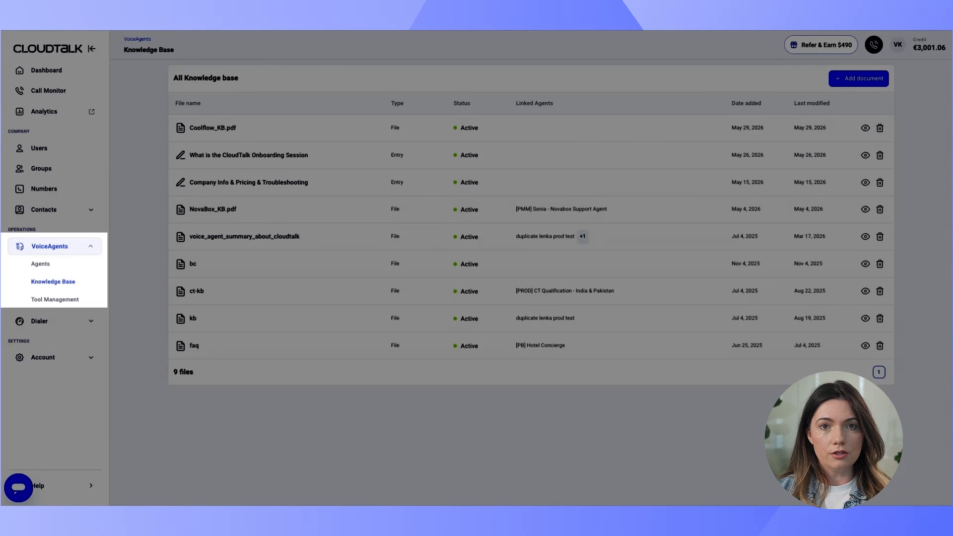
Start creating a new VoiceAgent of the Custom type.
click(40, 263)
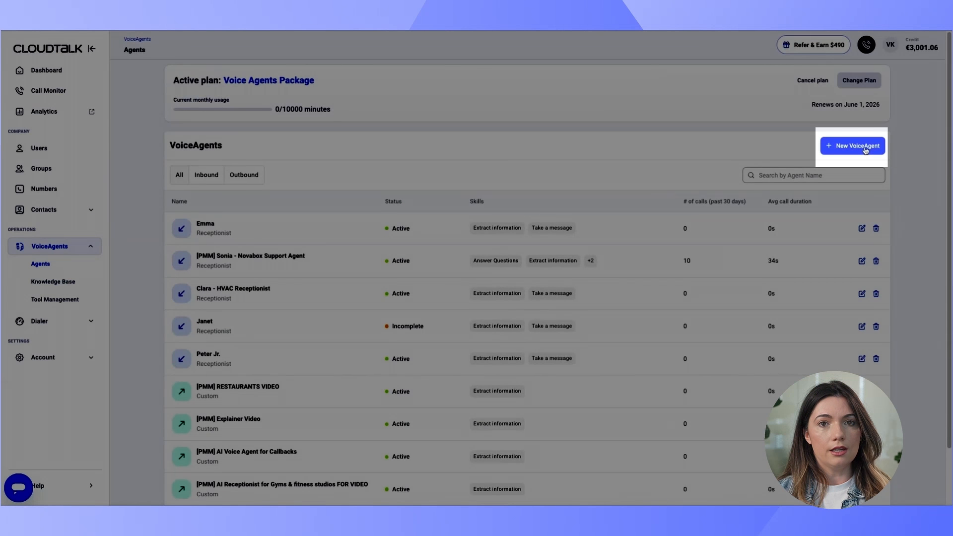
click(865, 150)
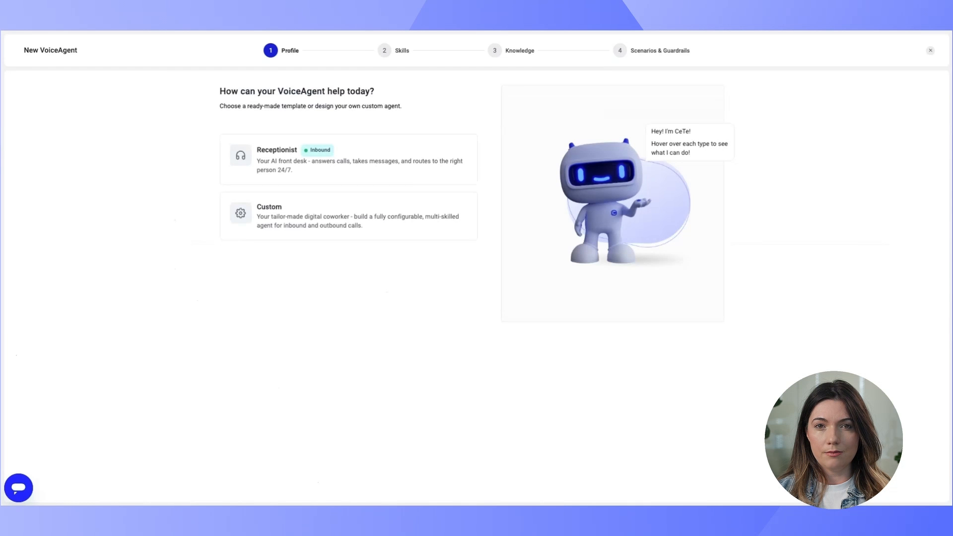
click(341, 218)
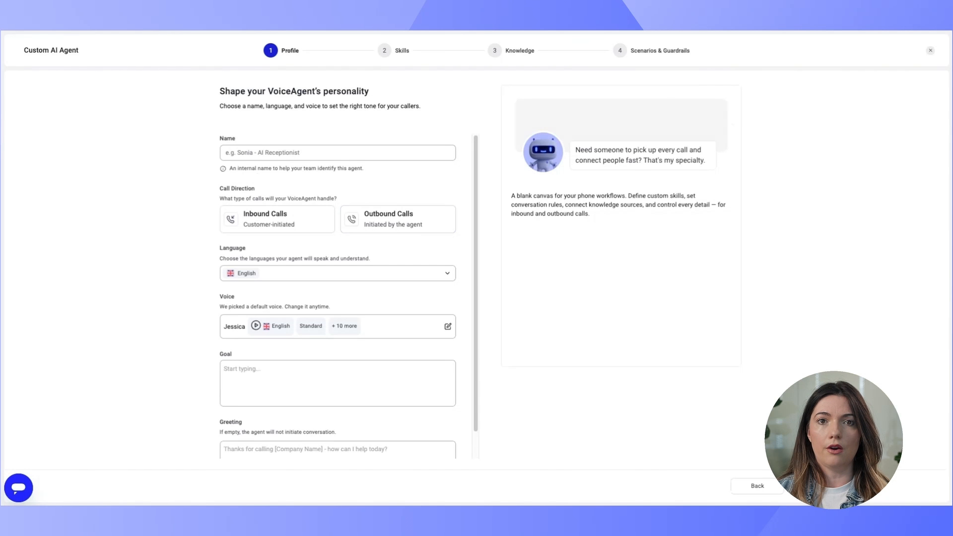
Name the agent CoolFlow Inbound Agent, set its call direction to Inbound Calls and keep English as the language.
click(274, 152)
text(CoolFlow Inbound Agent)
click(423, 255)
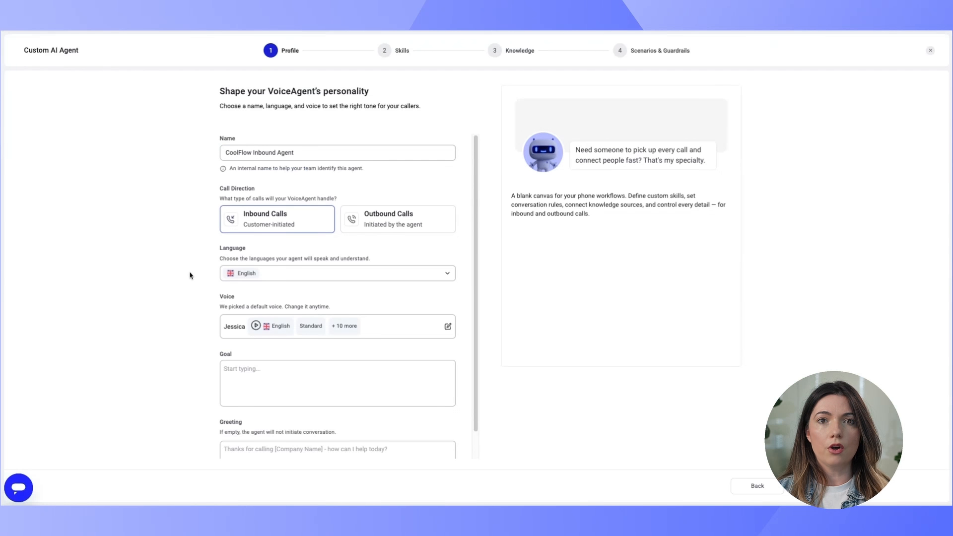
click(273, 276)
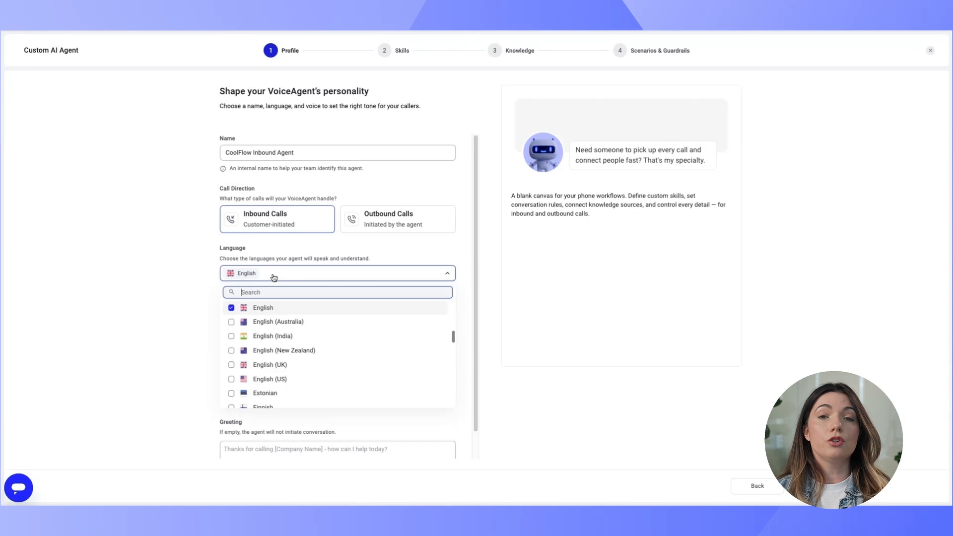
click(272, 277)
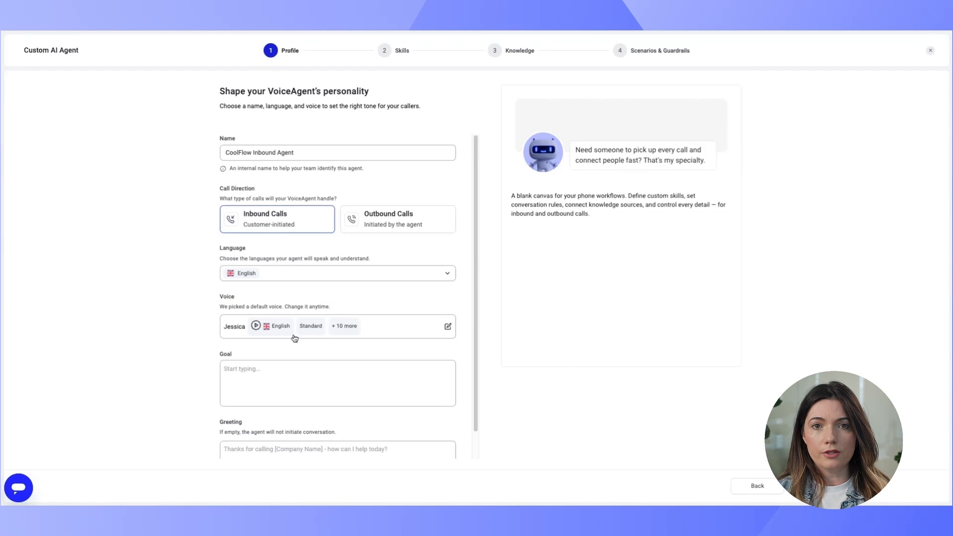
Preview several English voices and apply the British female voice "Abigail - Conversational" to the agent.
click(403, 326)
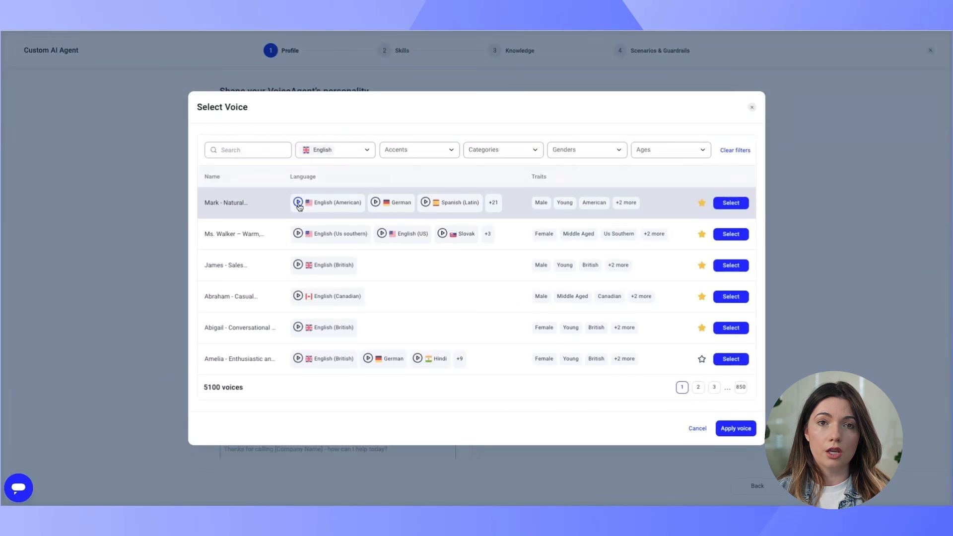
click(298, 265)
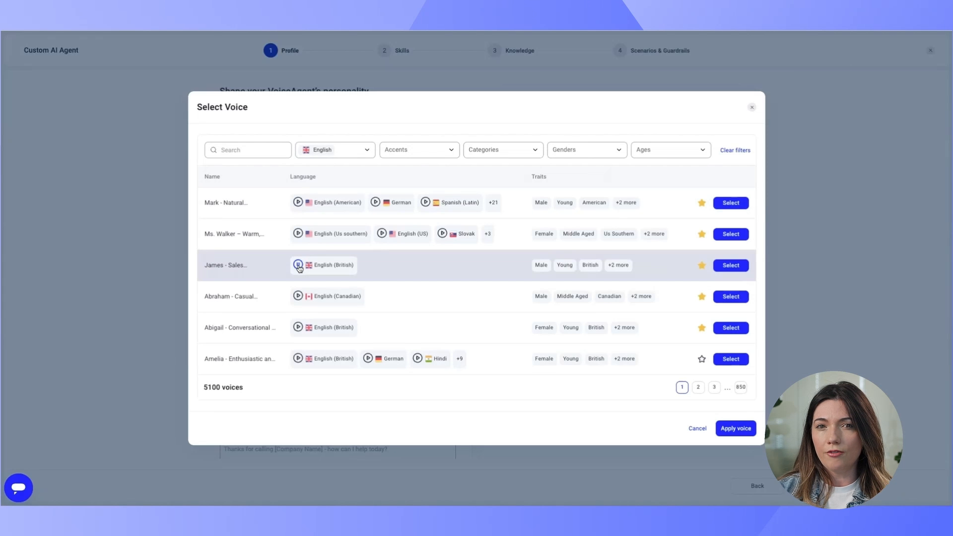
click(298, 328)
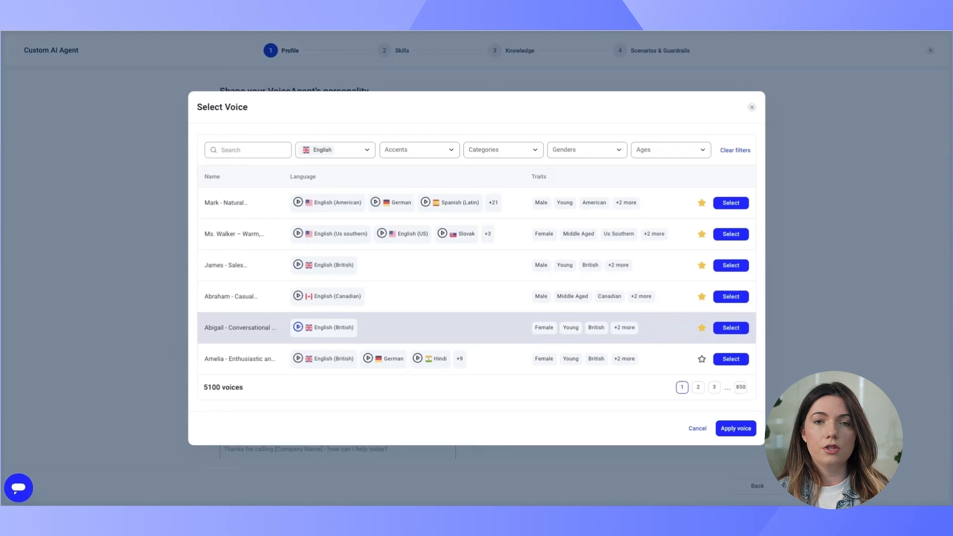
click(730, 328)
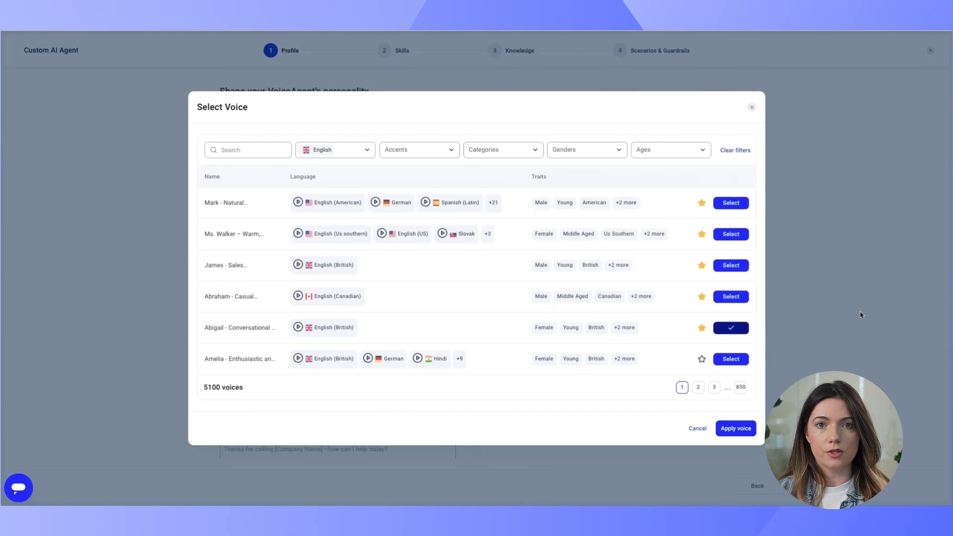
Fill in the goal describing an inbound agent for Denver-area HVAC company CoolFlow that answers questions, qualifies callers and routes emergencies immediately.
click(315, 382)
key(ctrl+v)
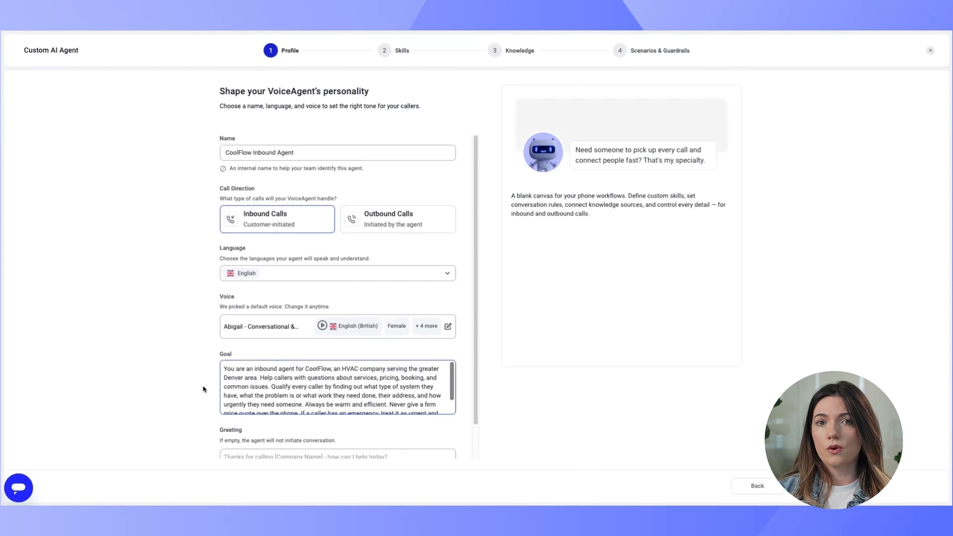
key(BackSpace)
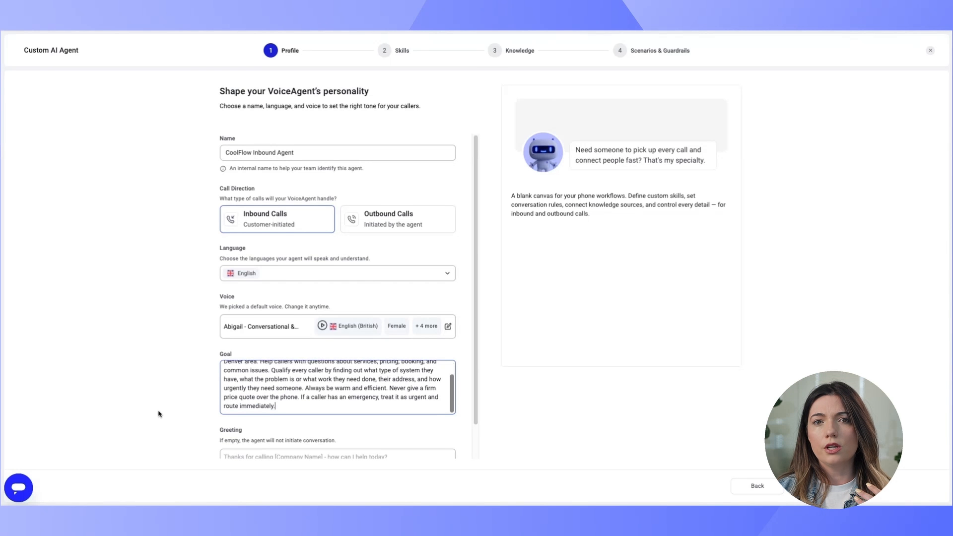
click(174, 390)
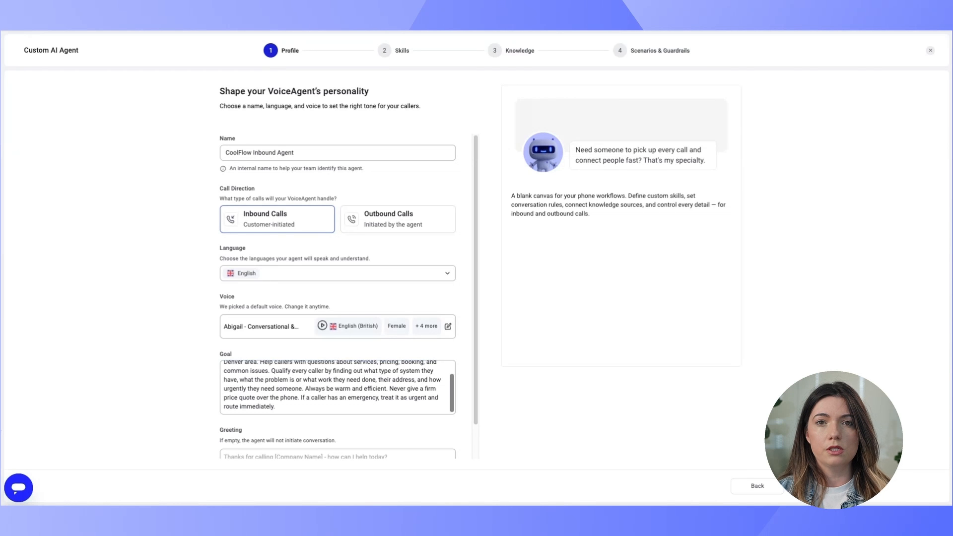
Write a greeting that thanks callers for calling CoolFlow, offers fast help and asks what they need, and continue to Skills.
click(314, 453)
text(Hi, thanks for calling CoolFlow. I am here to help you get the right person out as fast as possible. What can I help you with today?)
scroll(476, 350, down, 1)
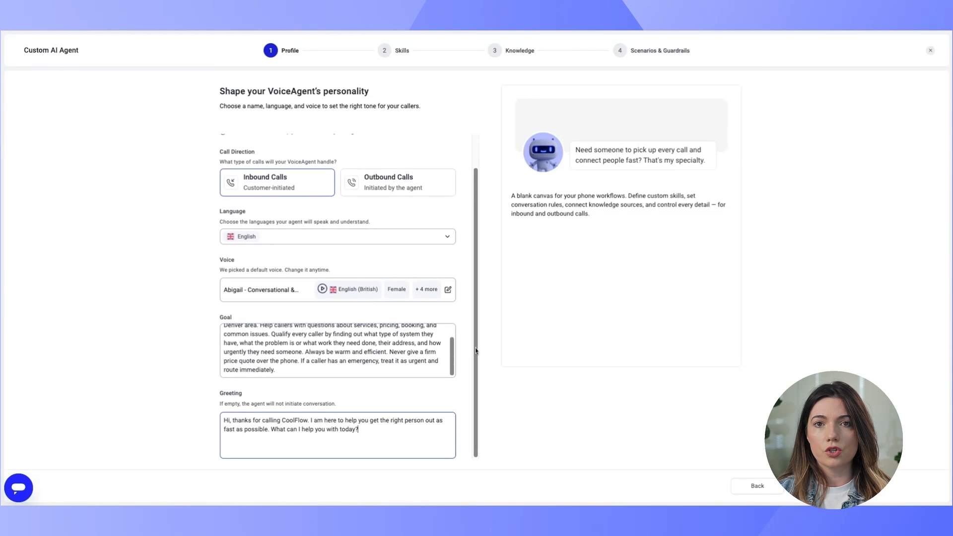
drag(362, 420, 268, 430)
click(419, 427)
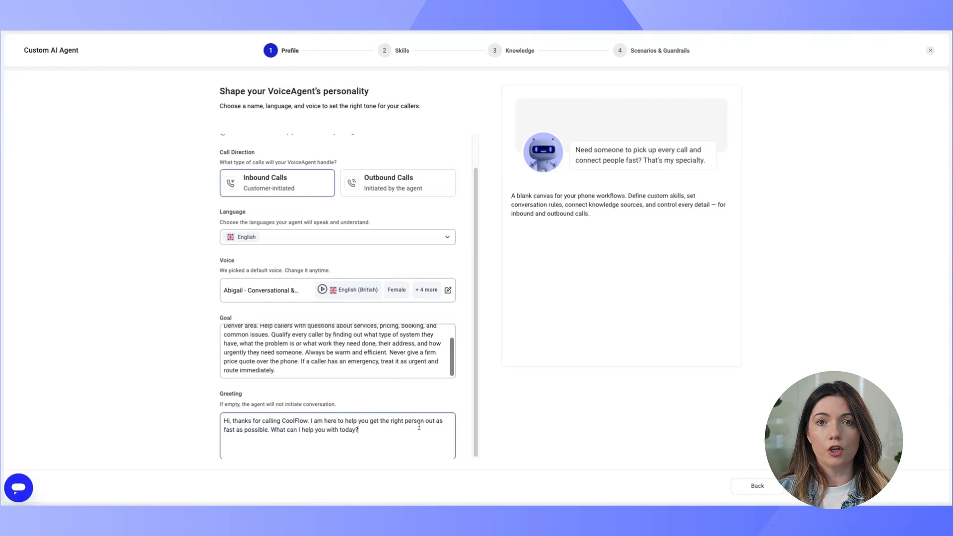
click(817, 485)
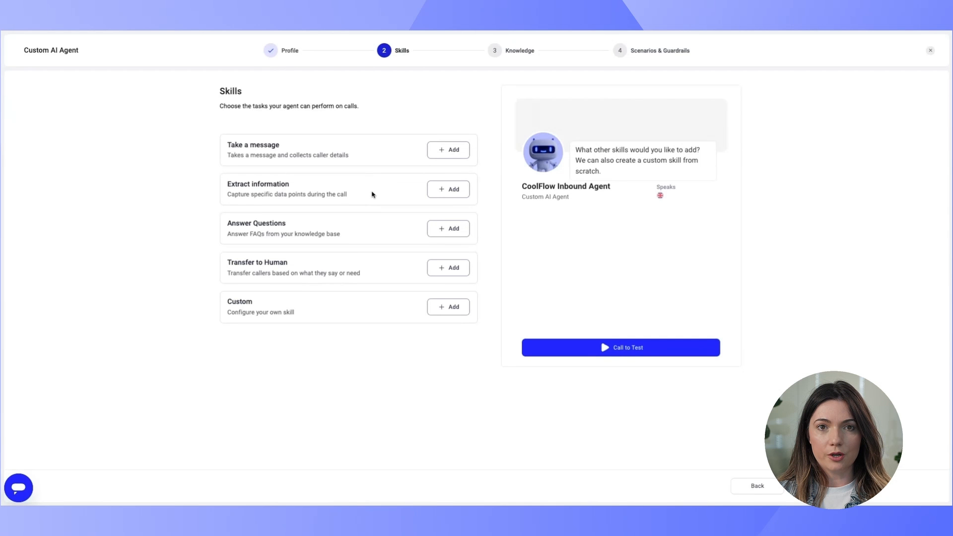
In a new Extract information skill, define service_type as a List with instructions asking what service the caller is requesting and giving the options.
click(448, 192)
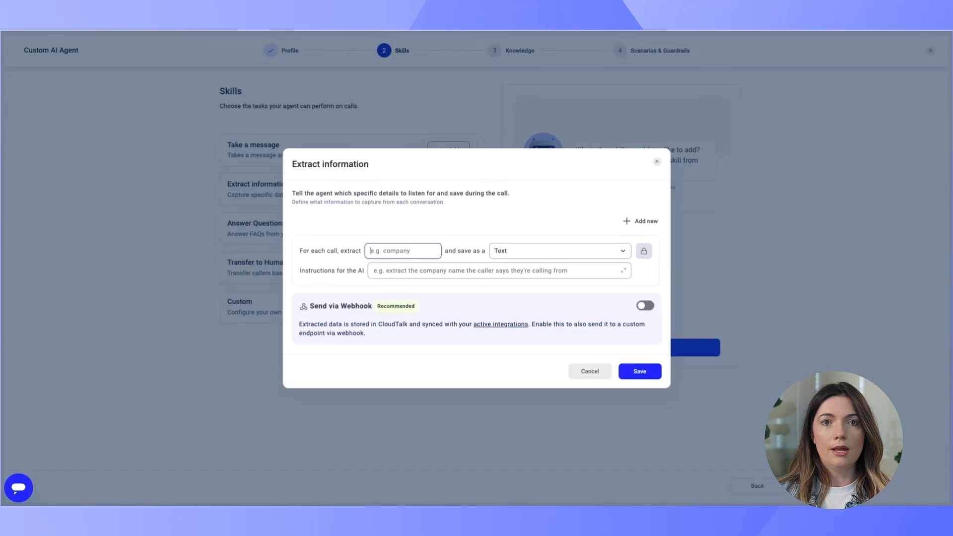
text(service_type)
click(600, 253)
click(516, 314)
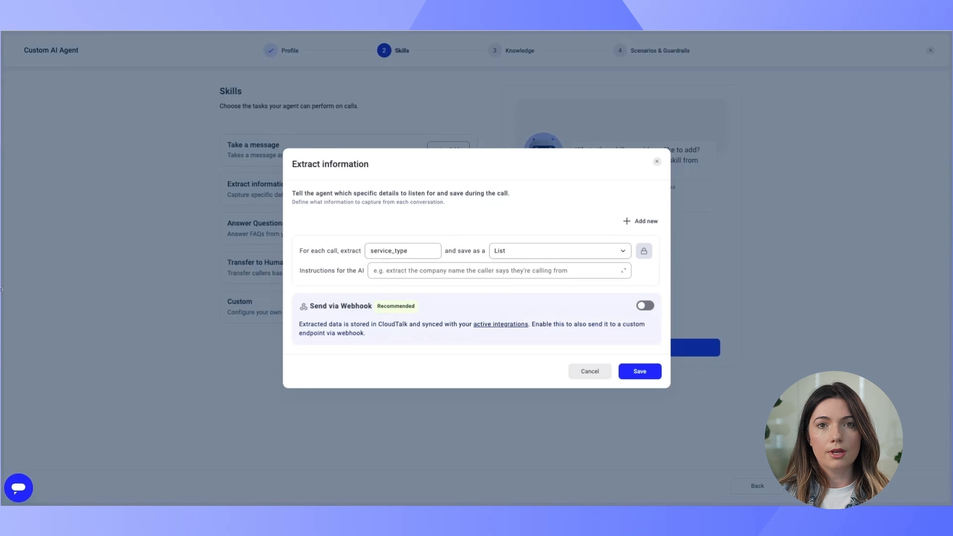
click(488, 268)
key(ctrl+v)
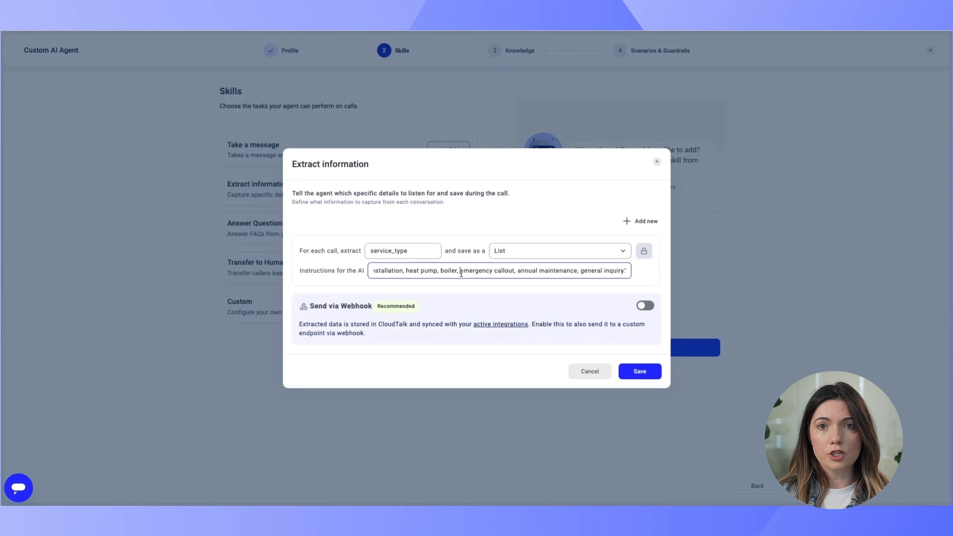
key(Home)
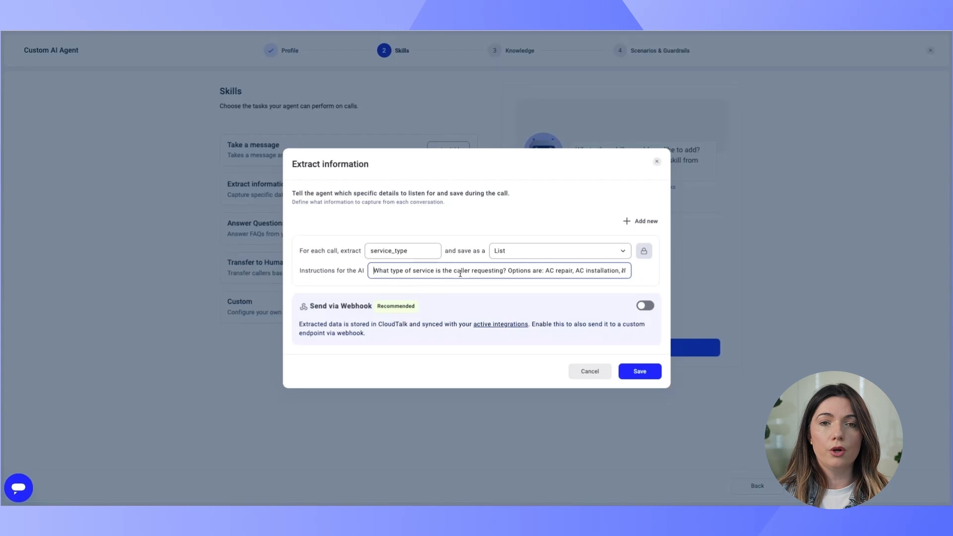
drag(506, 271, 409, 270)
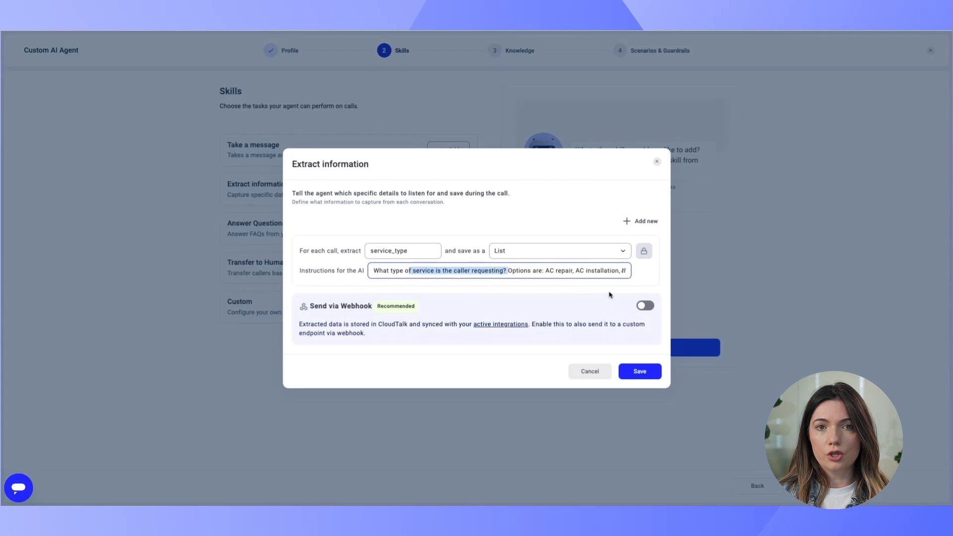
Add a second extraction field, issue_description, saved as Text, with instructions for a brief description of the caller's problem or needed work.
click(640, 221)
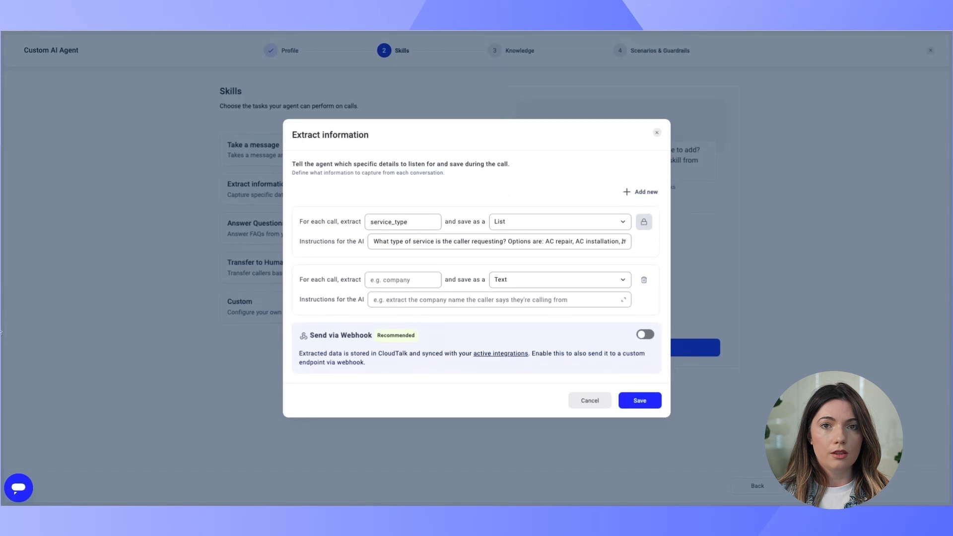
click(388, 281)
text(issue_description)
key(super+Tab)
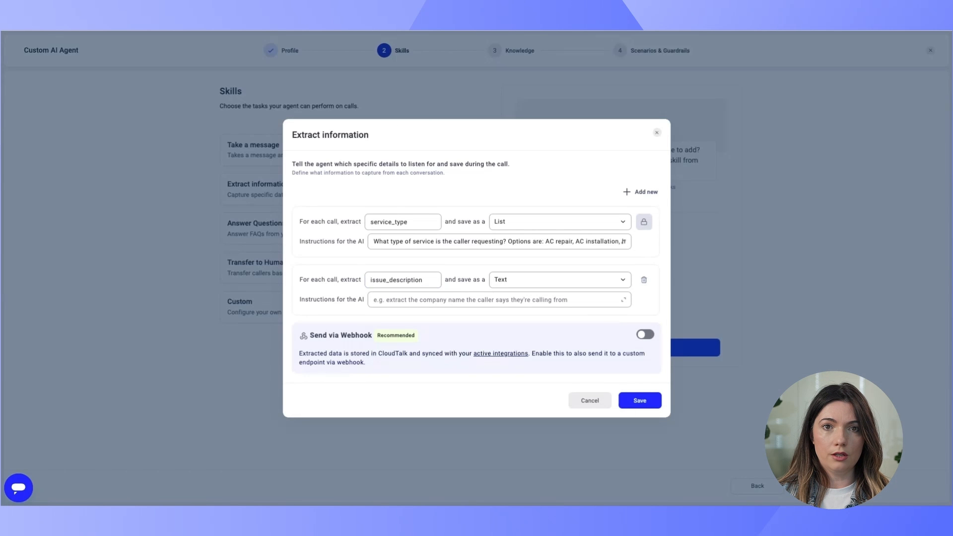
click(526, 300)
key(super+v)
key(super+Left)
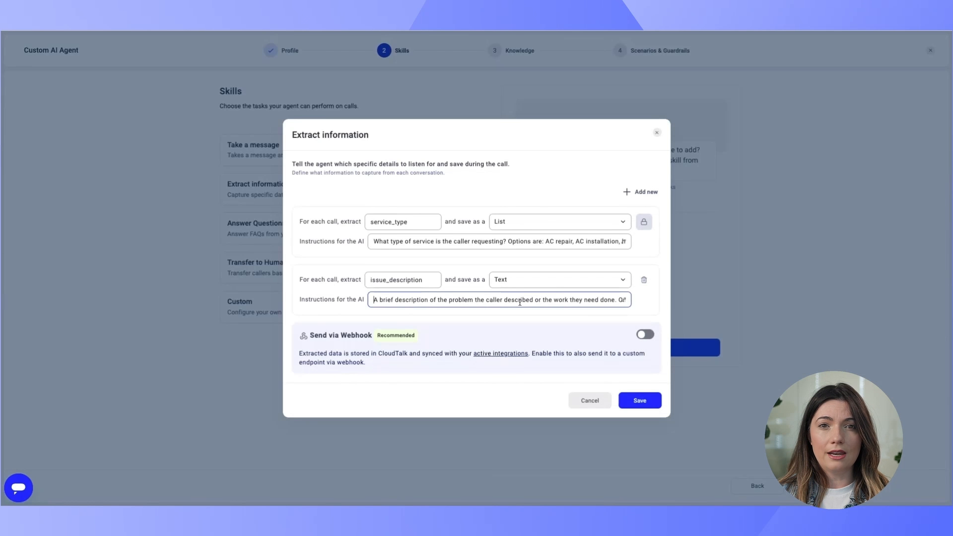
Add a third extraction field, property_type, saved as a List, with instructions asking whether the property is residential or commercial.
click(644, 191)
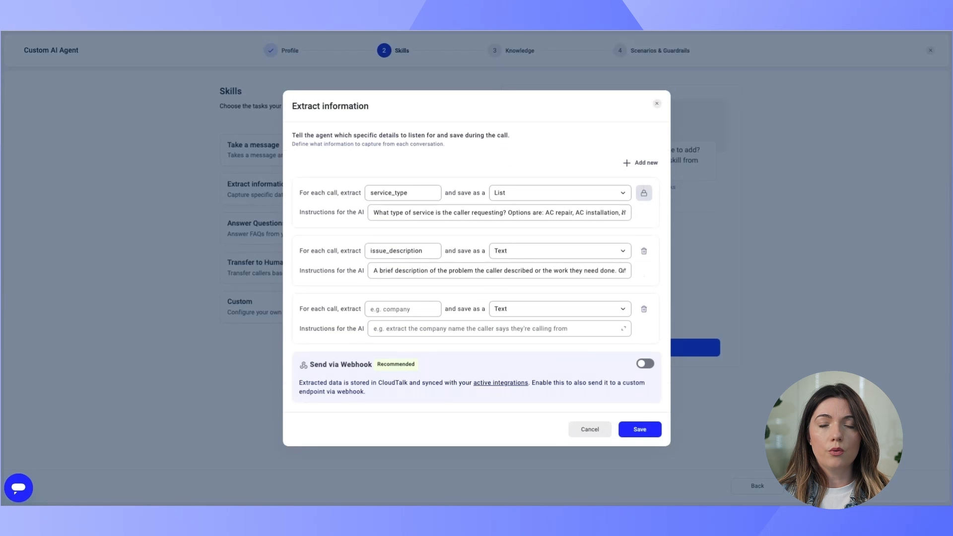
click(386, 308)
text(property_type)
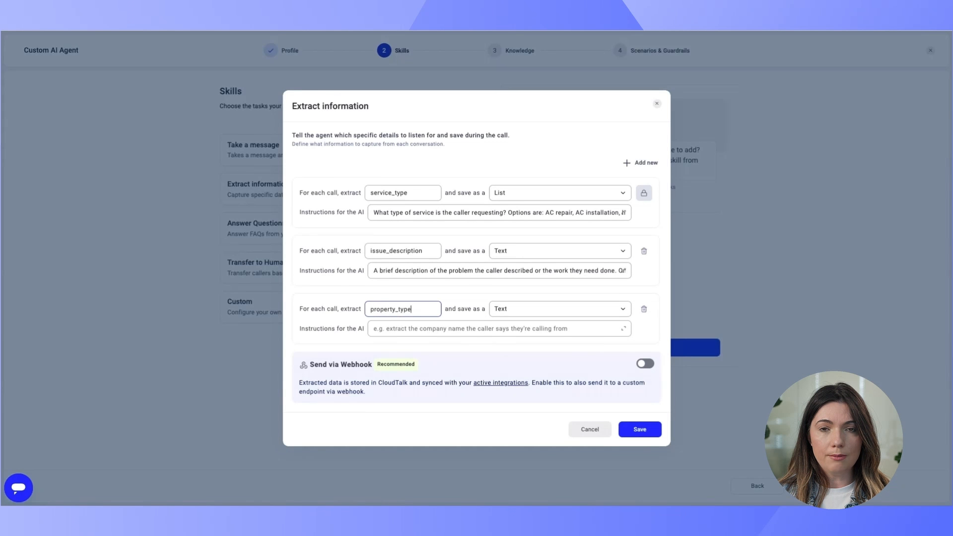
click(549, 308)
click(527, 372)
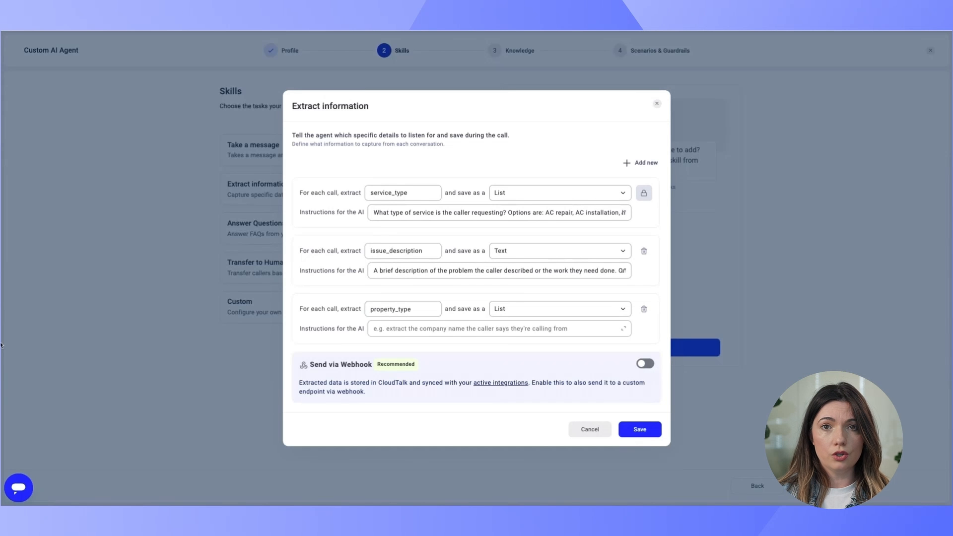
click(525, 329)
key(super+v)
key(Up)
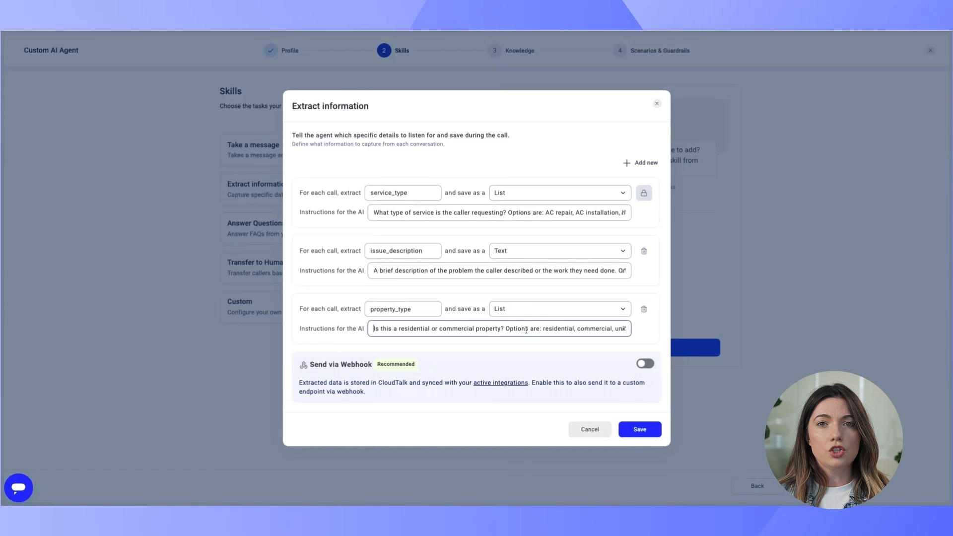
click(592, 354)
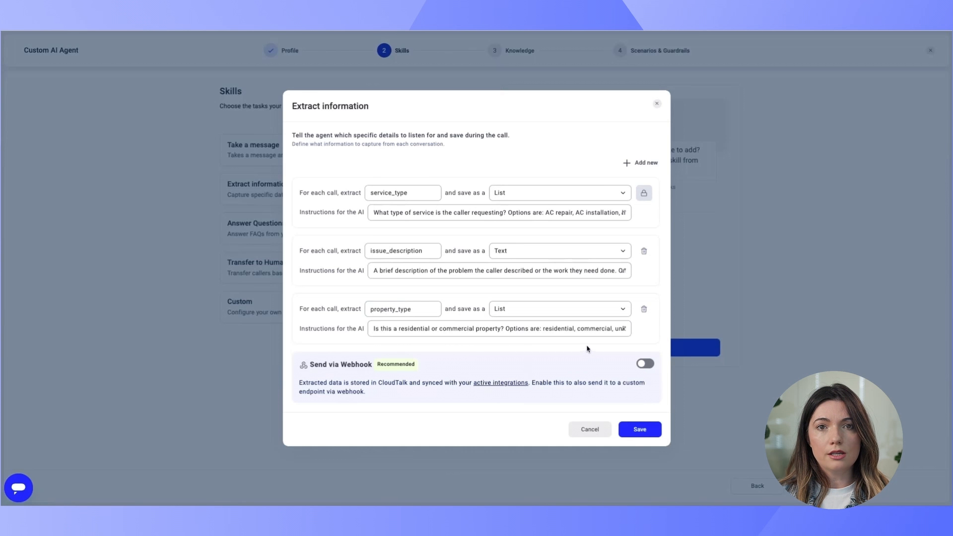
Add an extraction field named urgency, saved as a List, with instructions asking how urgent the request is, with options from emergency to within a few days.
click(646, 164)
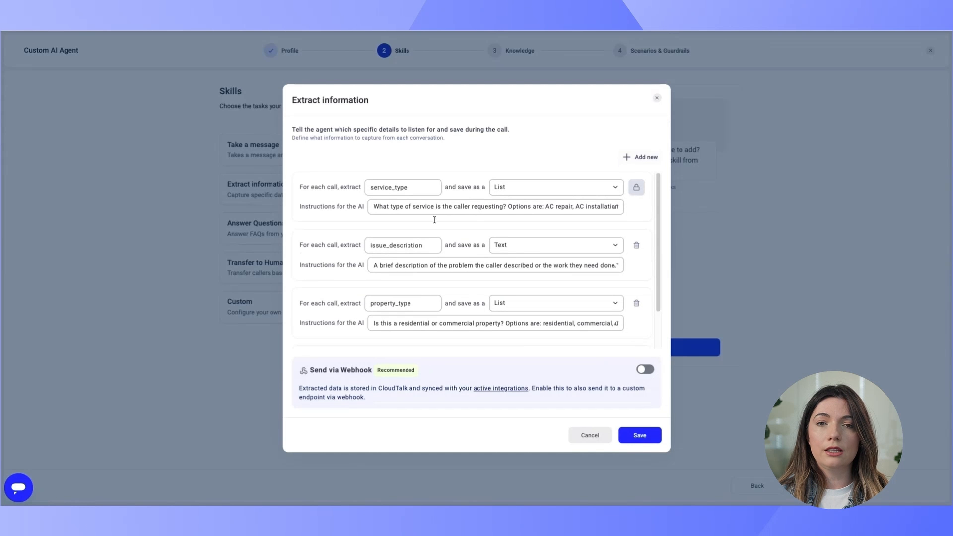
scroll(441, 203, down, 2)
click(413, 315)
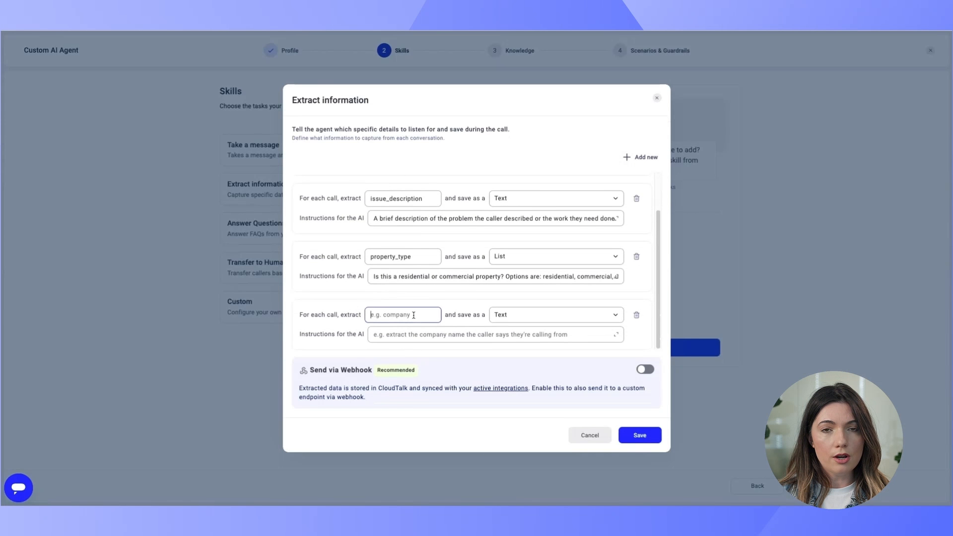
text(urgency)
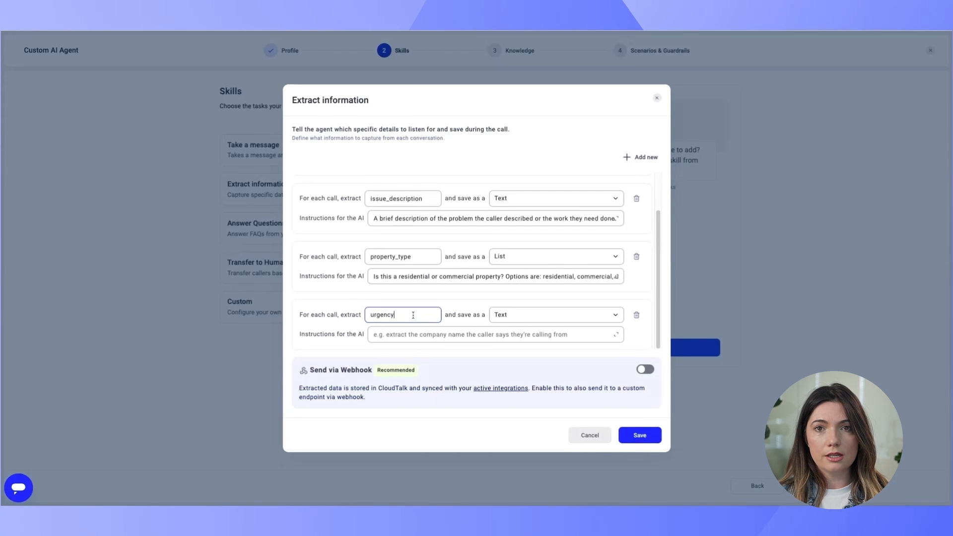
click(603, 319)
click(511, 378)
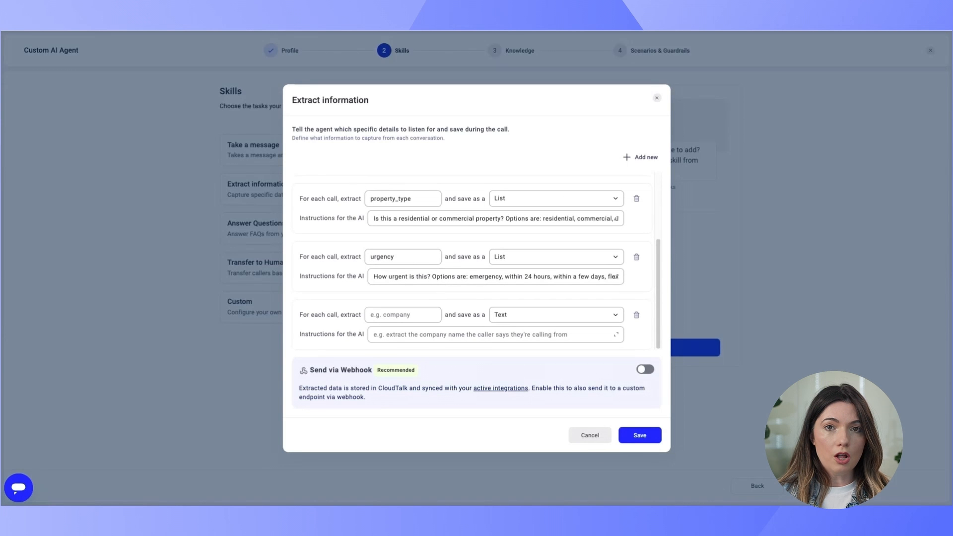
Define the next extraction field as caller_name, saved as Text, with the instructions "The first name of the caller if they provided it.".
click(402, 314)
text(caller_name)
key(Tab)
click(411, 334)
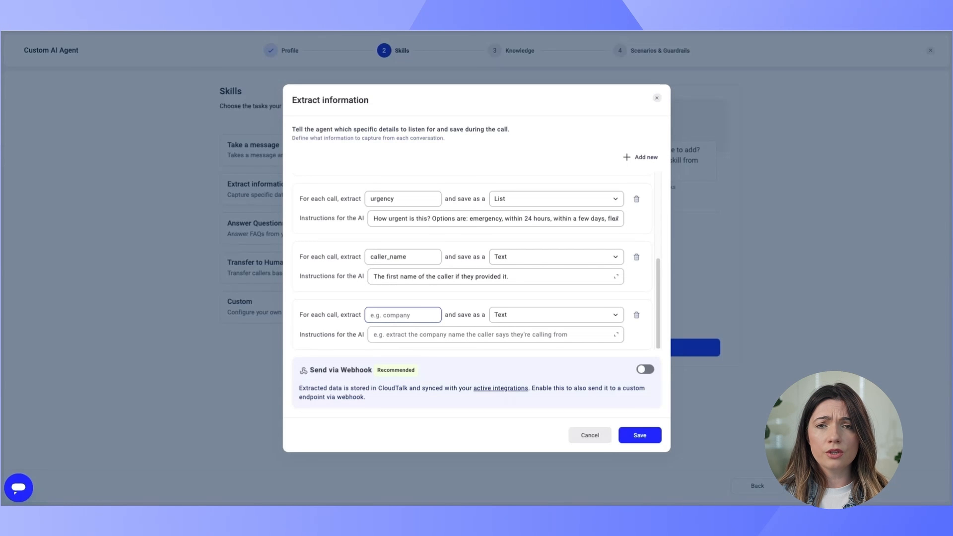
Define the extraction field caller_address as Text with the instructions "The address or area the caller gave for the job location.".
text(caller_address)
key(Tab)
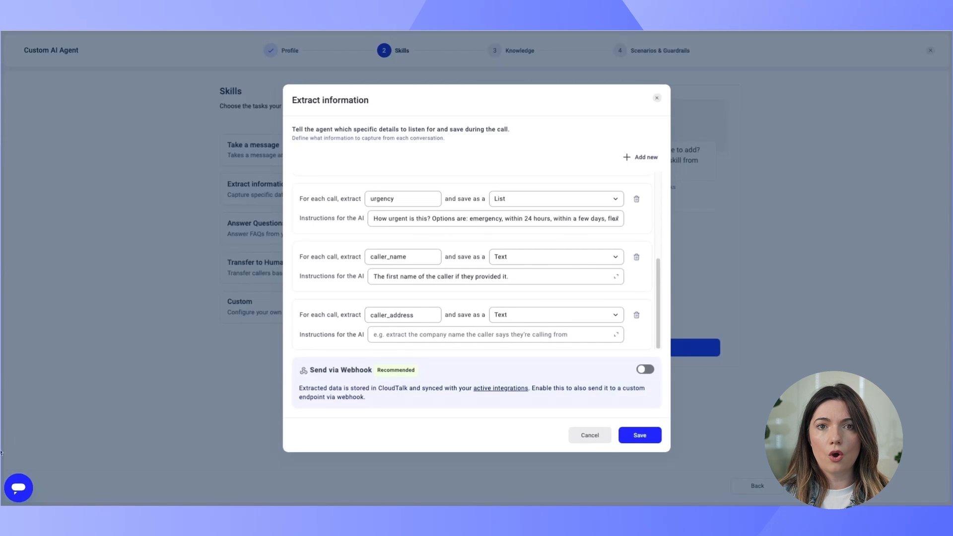
click(485, 334)
text(The address or area the caller gave for the job location.)
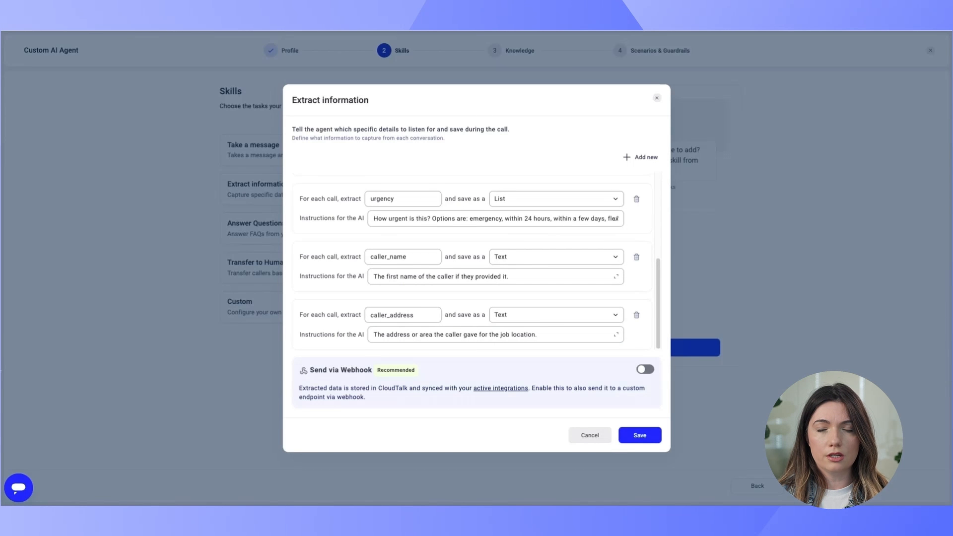
Add a Text extraction field, system_type, with instructions for the type or brand of HVAC system the caller mentioned, and save the Extract information skill.
click(640, 158)
click(382, 314)
text(system_type)
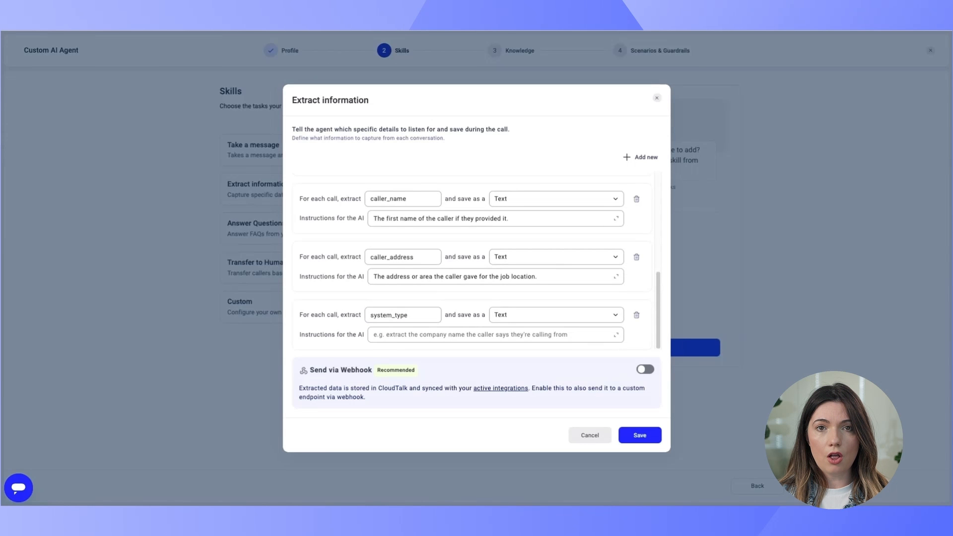
click(495, 334)
key(ctrl+v)
key(Up)
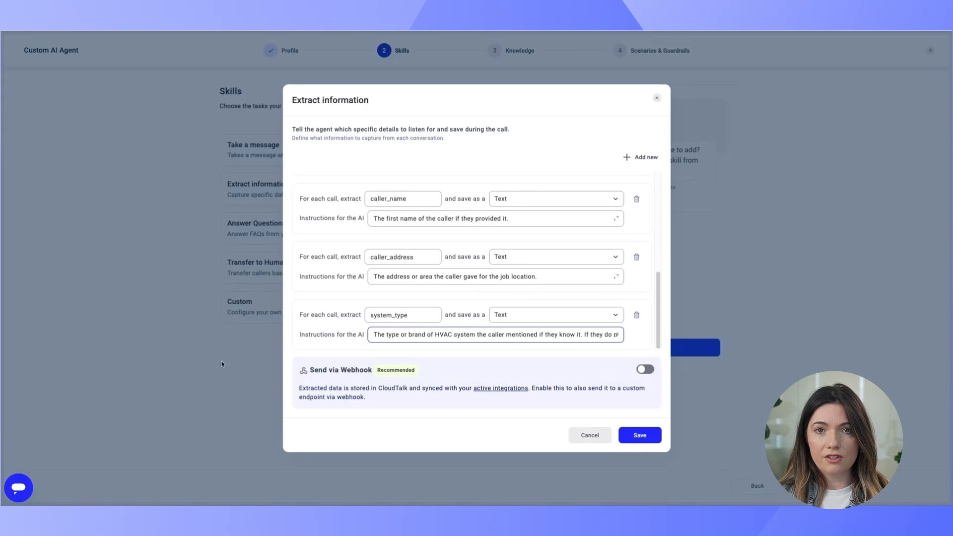
click(657, 419)
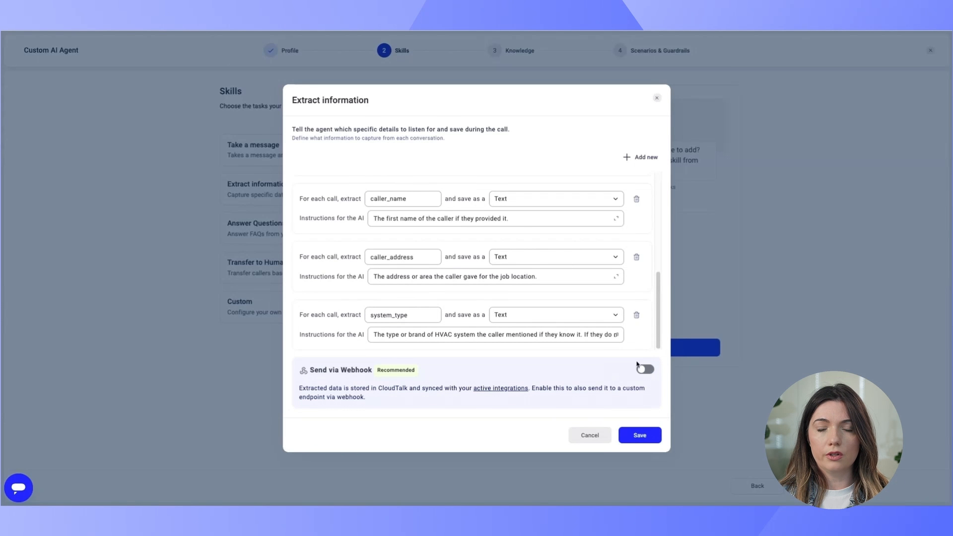
click(651, 436)
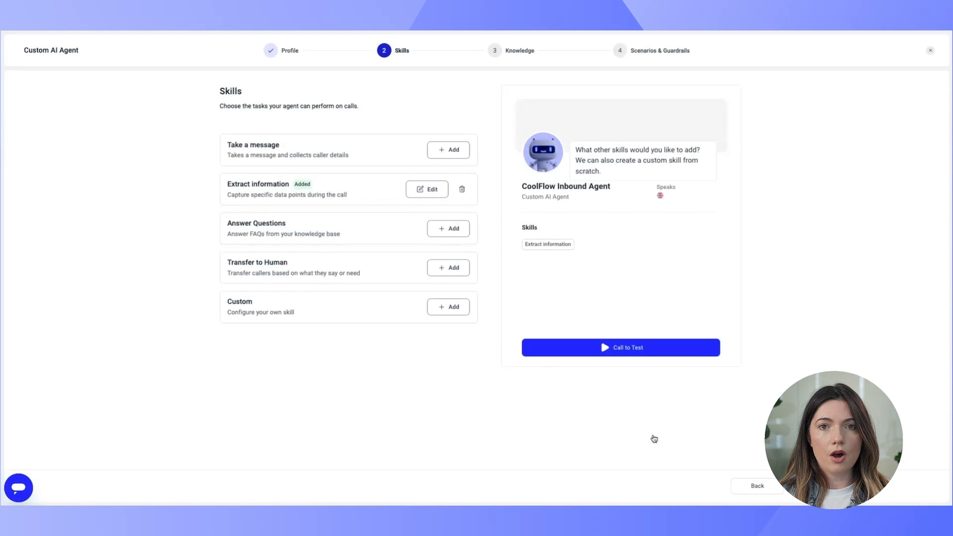
Add the Answer Questions skill so that unknown questions hand over to a person in the Dispatch group, and save it.
click(454, 234)
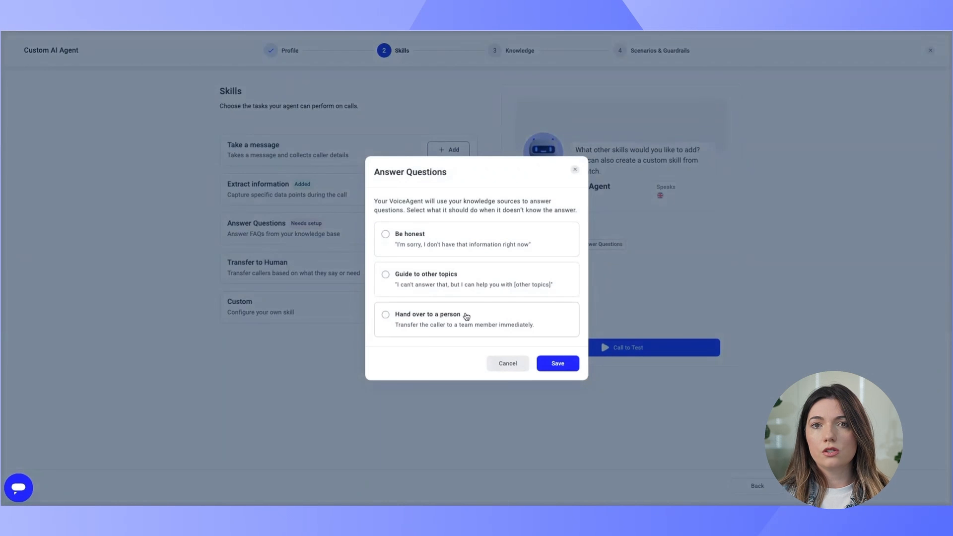
click(385, 315)
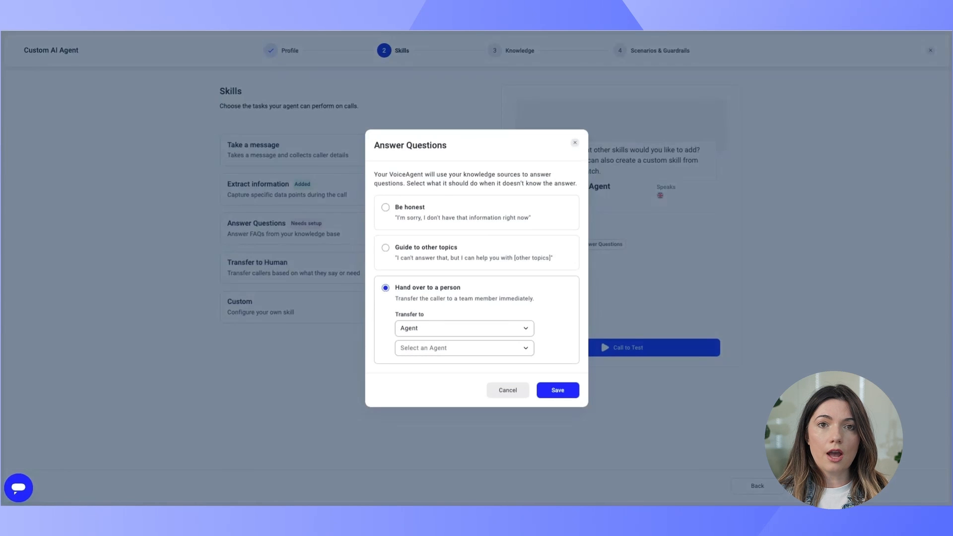
click(440, 334)
click(426, 365)
click(431, 351)
text(disp)
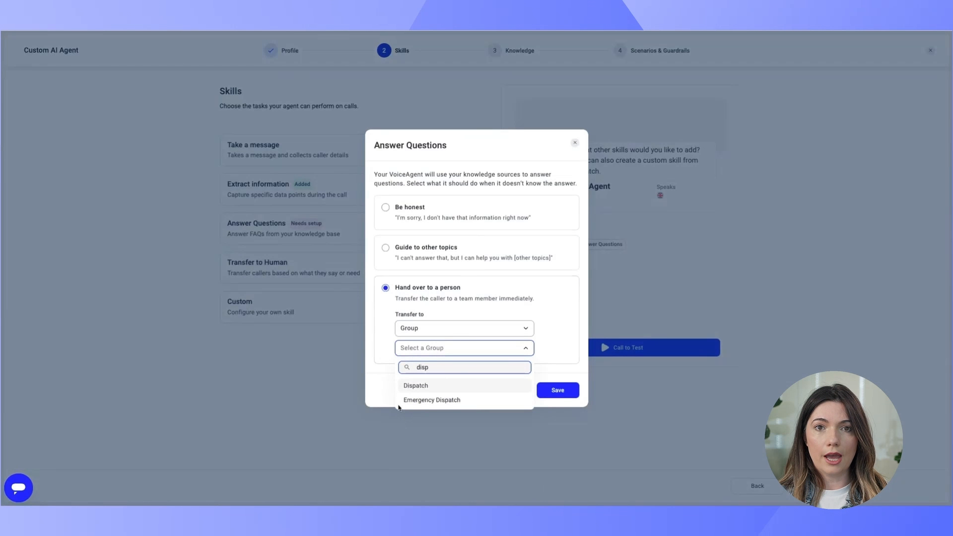
click(444, 386)
click(557, 390)
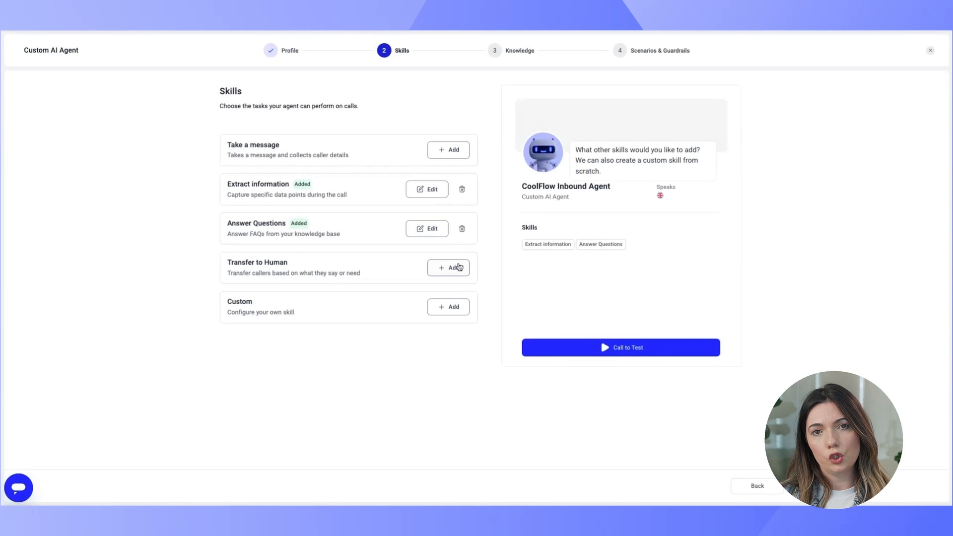
Add the Transfer to Human skill with a rule sending gas smell, no heat, no cooling in extreme weather or flooding calls to the Emergency Dispatch group.
click(457, 268)
click(445, 187)
key(ctrl+v)
click(418, 205)
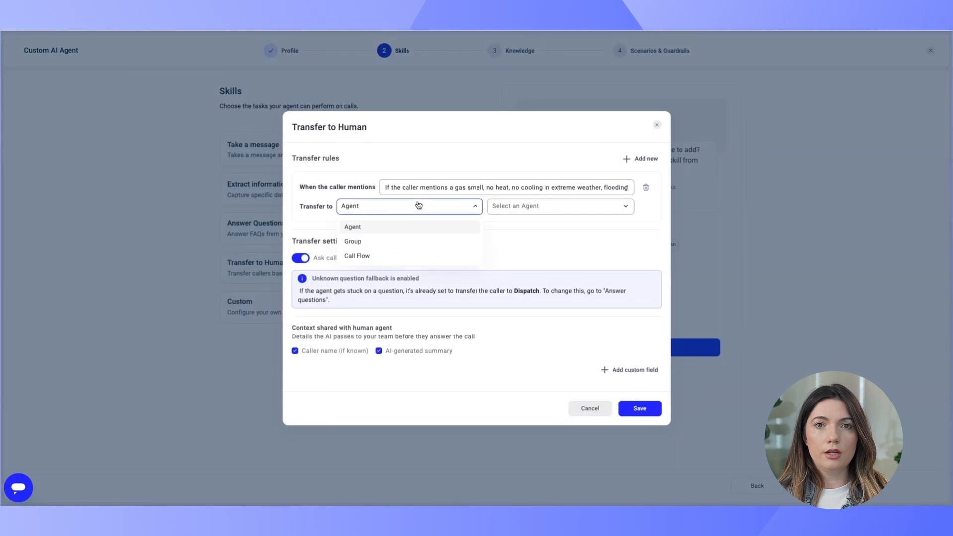
click(406, 242)
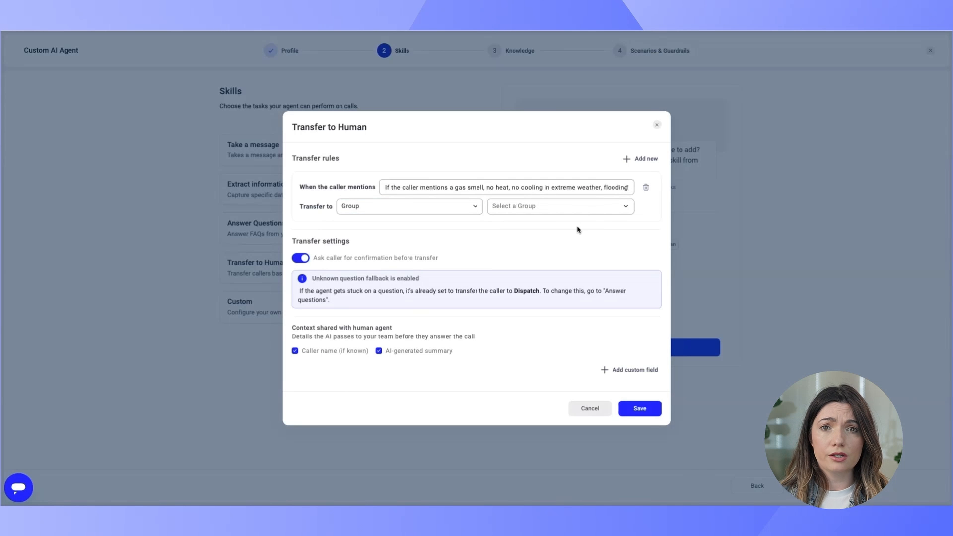
click(555, 209)
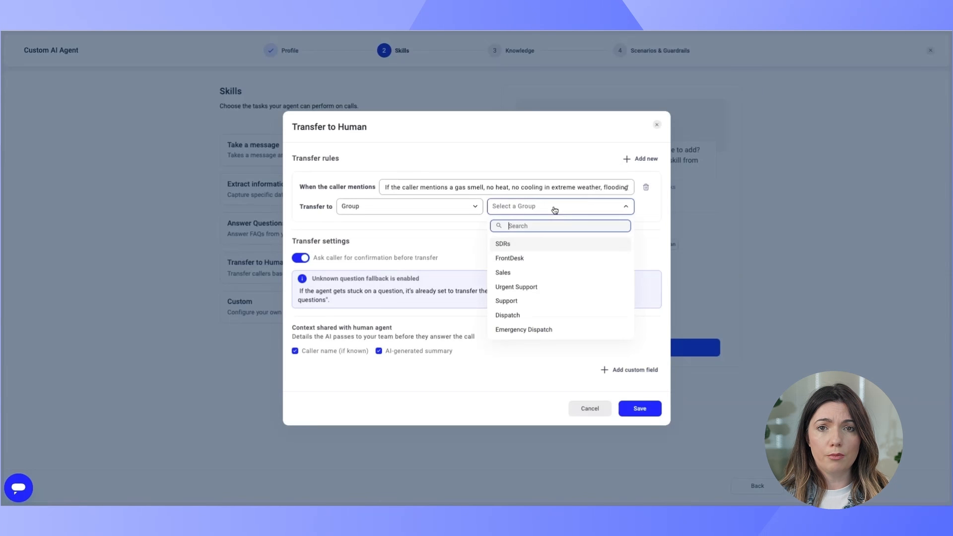
click(538, 328)
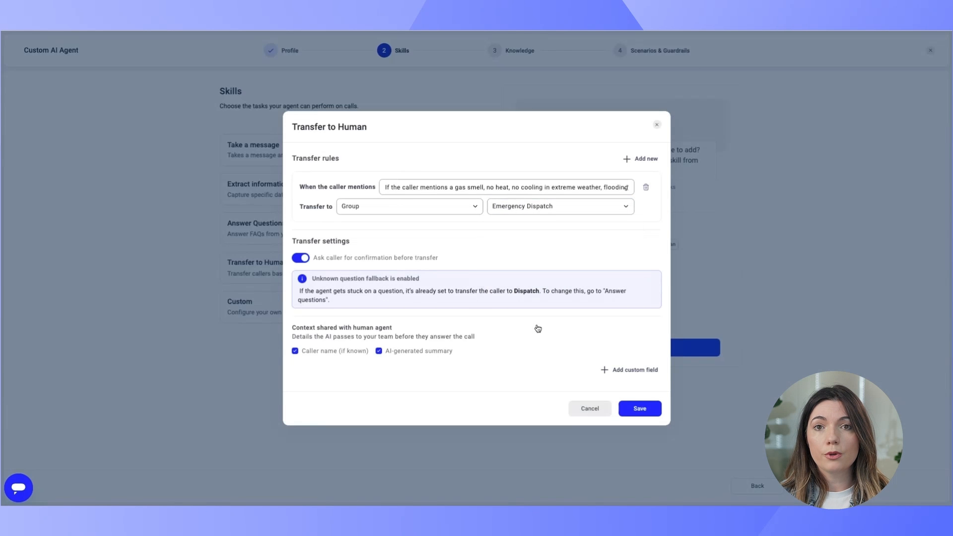
Add a transfer rule, "If the caller mentions they want to book, schedule, or get someone out", that routes to the Dispatch group.
click(645, 158)
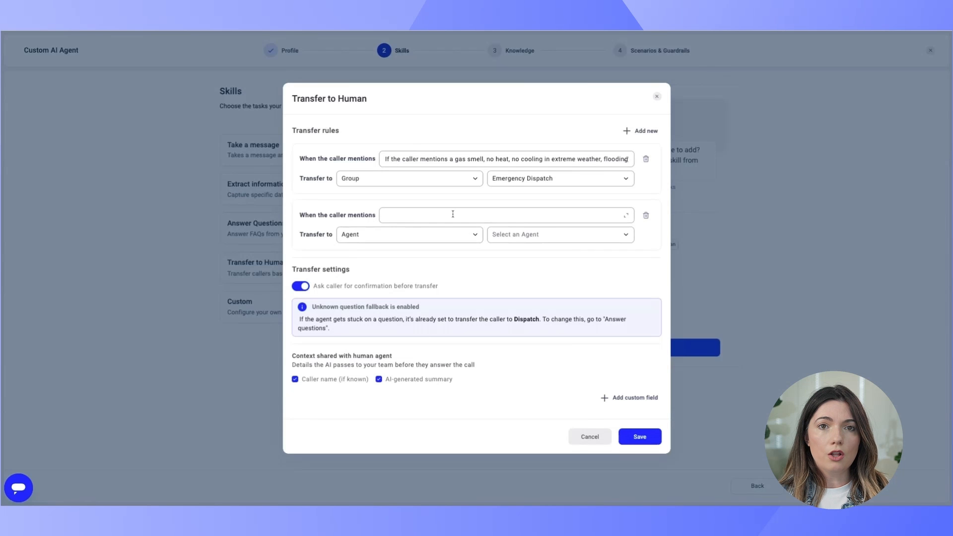
click(452, 214)
text(If the caller mentions they want to book, schedule, or get someone out)
click(437, 235)
click(377, 270)
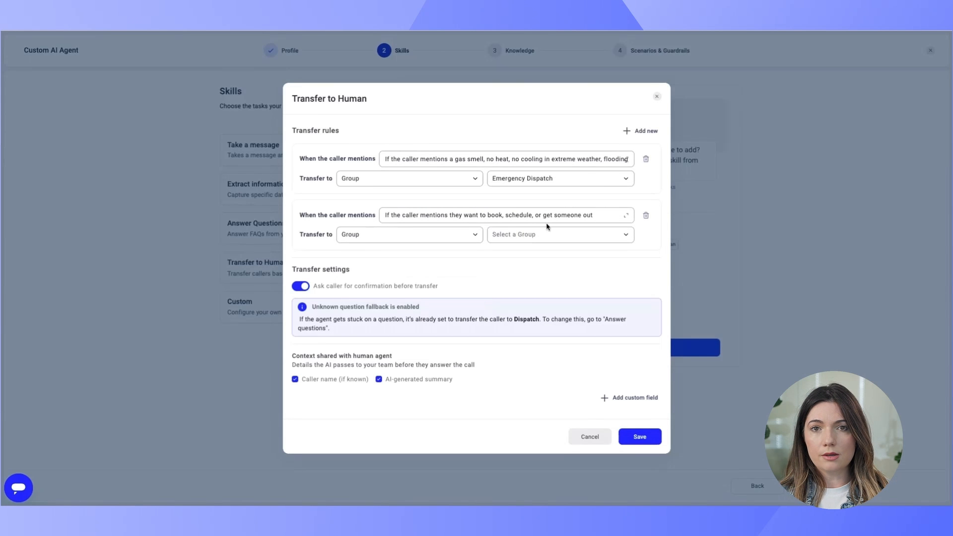
click(545, 234)
click(522, 343)
Add a third transfer rule sending callers who have worked with CoolFlow before or ask for a specific request to the Dispatch group.
click(645, 133)
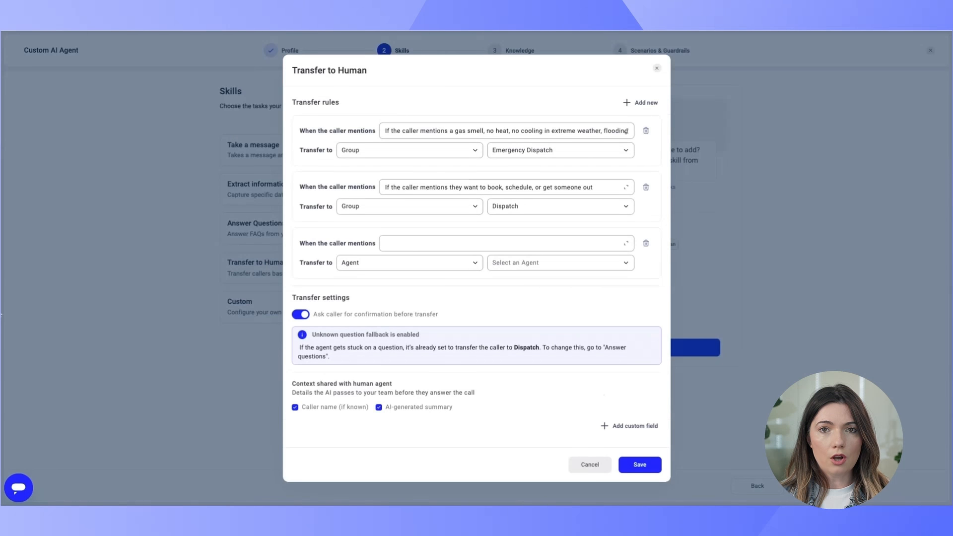
click(459, 241)
key(ctrl+v)
click(415, 262)
click(389, 299)
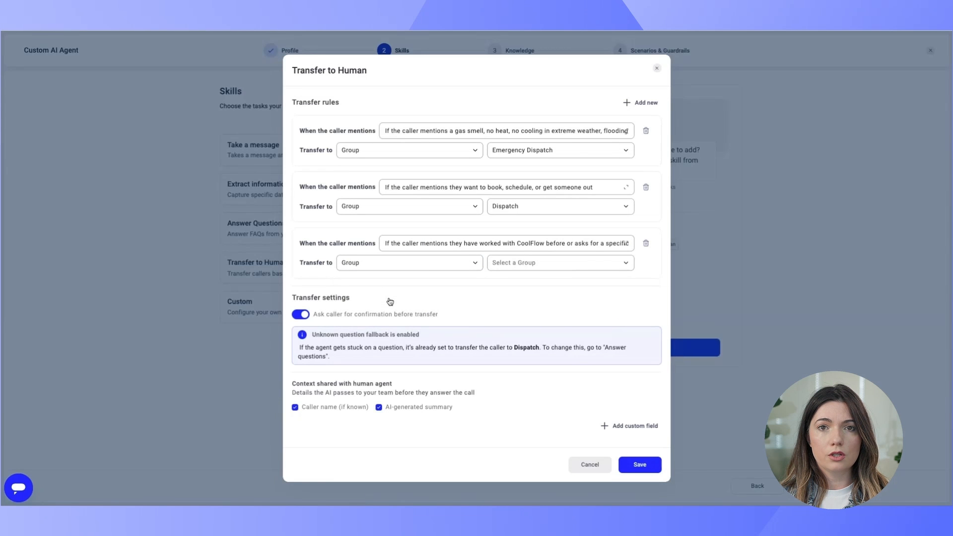
click(555, 269)
click(543, 371)
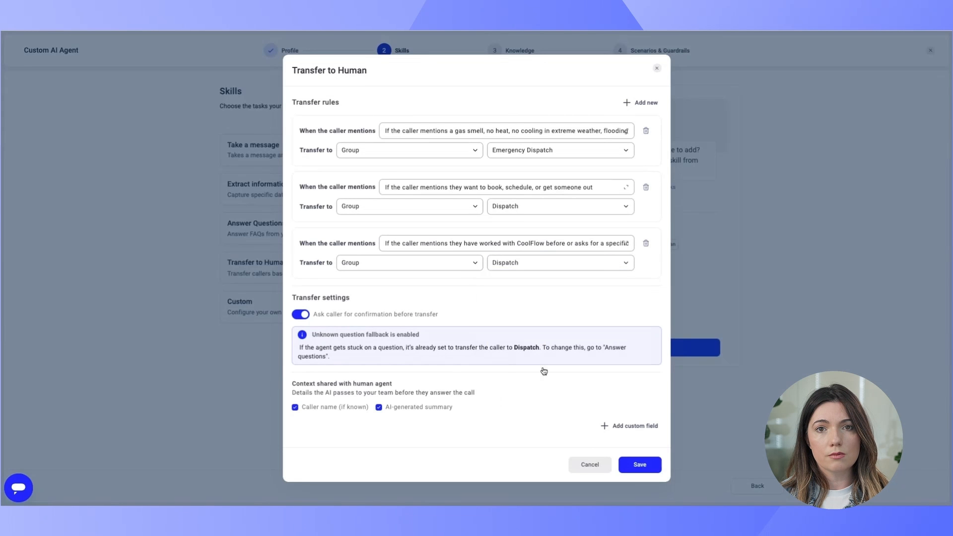
Add a custom context field for the human agent named service_type with the instructions "The type of service the caller needs.".
click(630, 426)
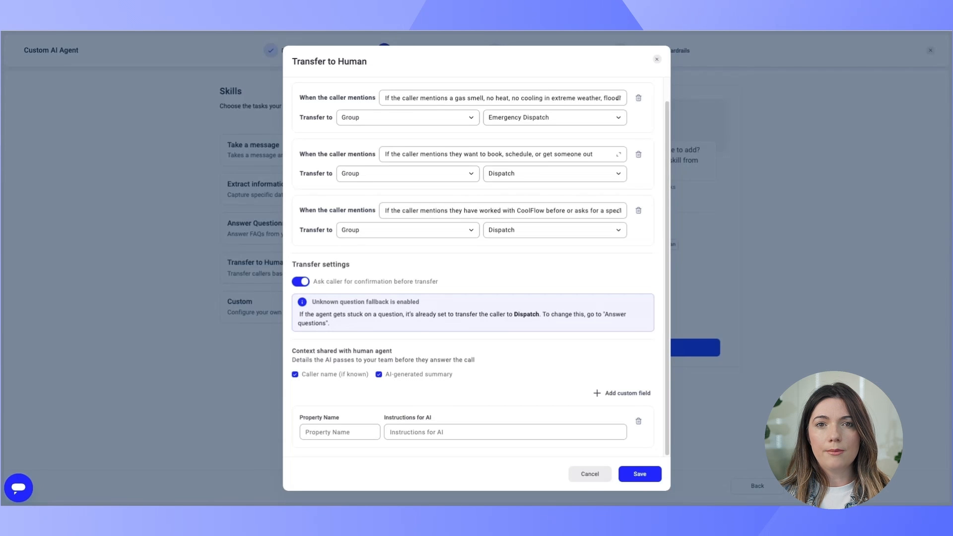
click(341, 433)
text(service_type)
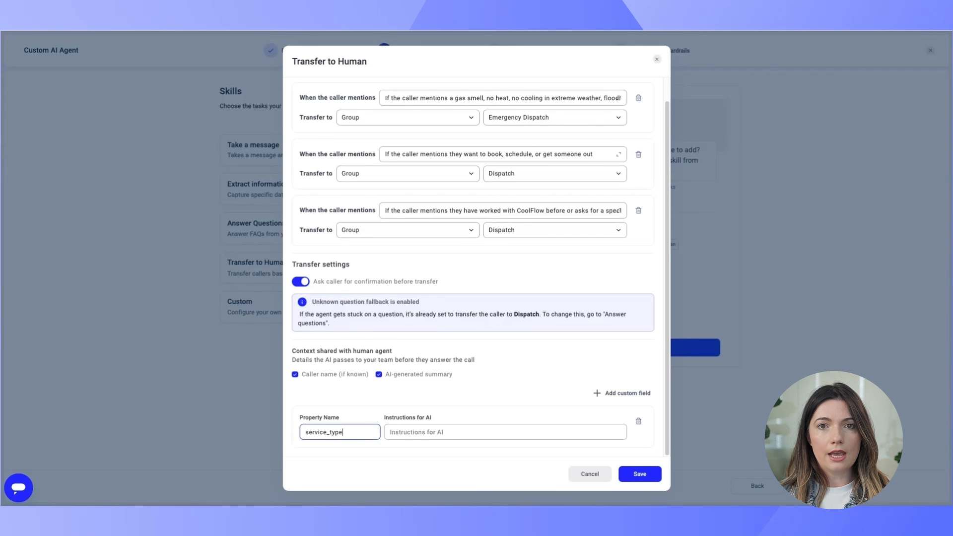
click(495, 432)
text(The type of service the caller needs.)
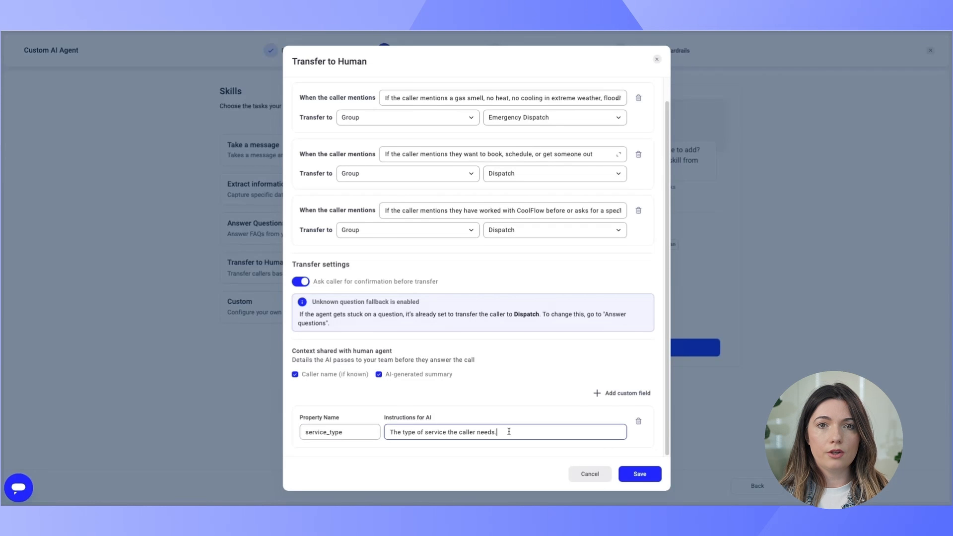
Add the custom context field issue_description with the instructions "A brief description of the problem or work needed.".
click(634, 396)
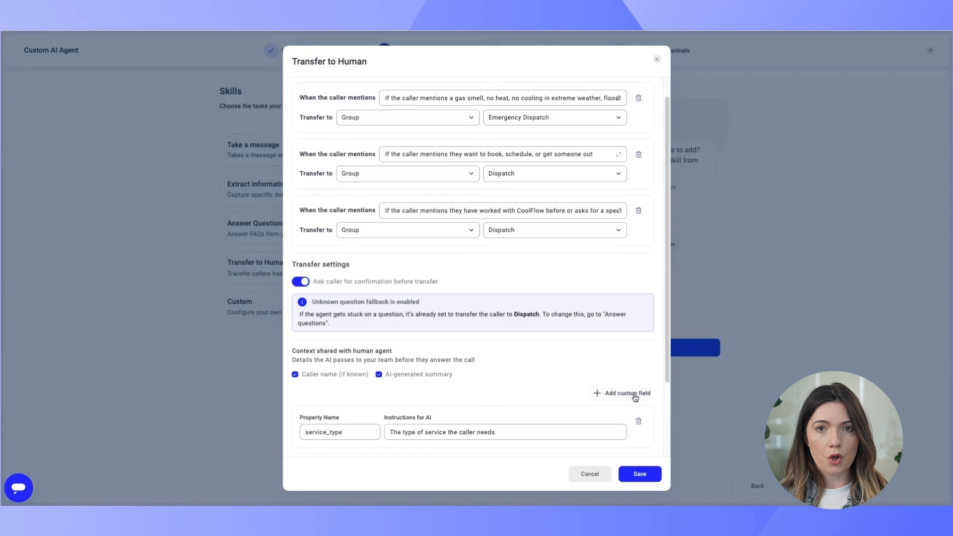
scroll(557, 392, down, 2)
click(340, 385)
text(issue_description)
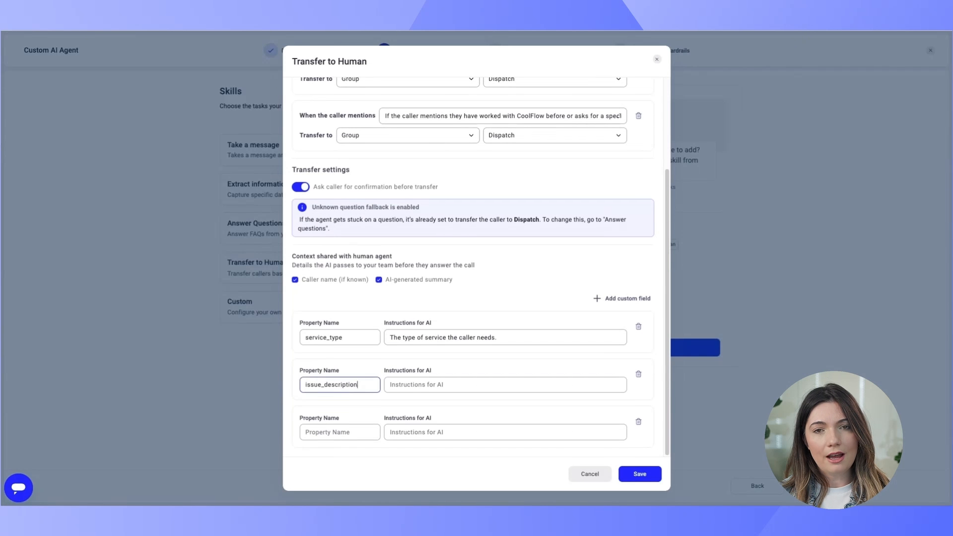
click(505, 384)
text(A brief description of the problem or work needed.)
Define the custom context field urgency with the instructions "How urgently the caller needs someone out.".
click(340, 432)
text(urgency)
click(505, 433)
text(How urgently the caller needs someone out.)
Add the custom context field caller_address with the instructions "The address or area the caller gave for the job.".
click(622, 298)
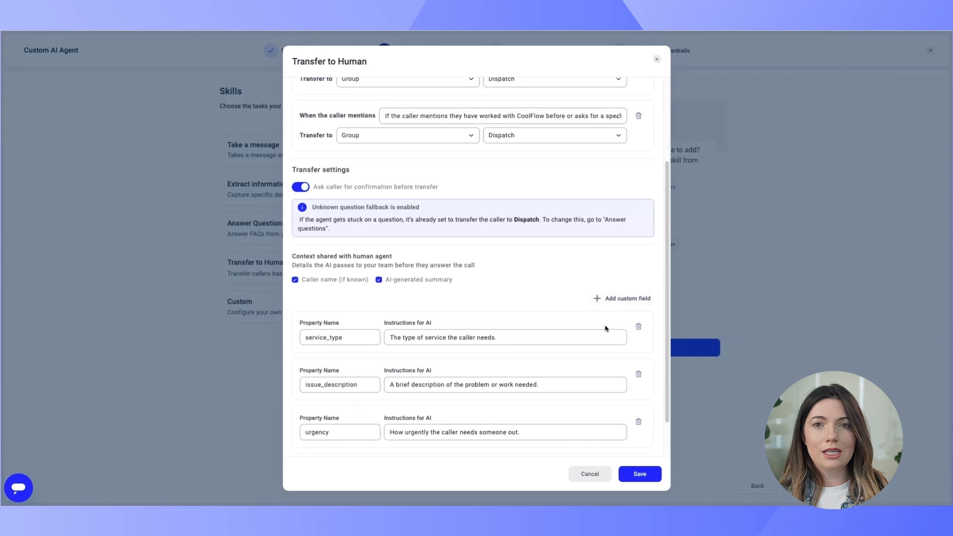
scroll(606, 327, down, 2)
click(340, 433)
text(caller_address)
click(505, 432)
text(The address or area the caller gave for the job.)
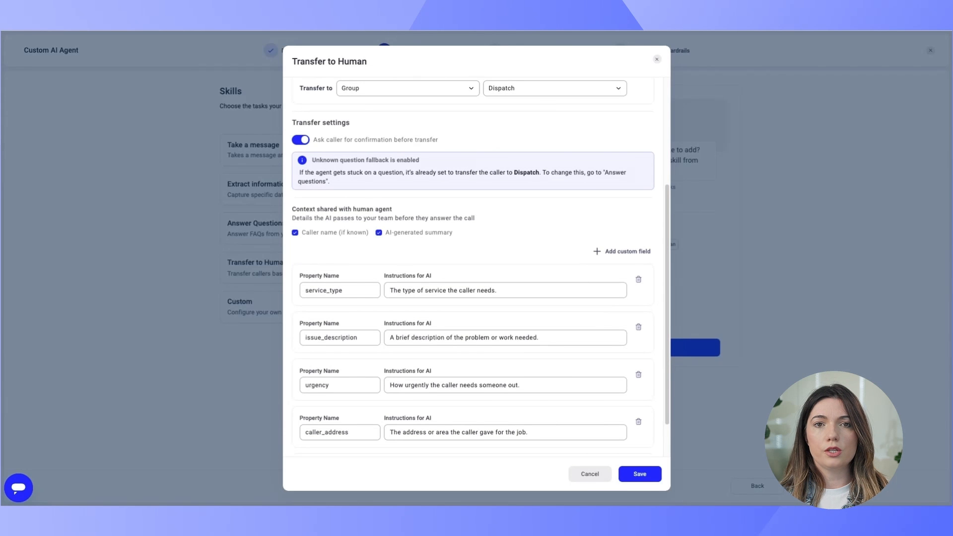
Add the context field system_type with the instructions "The type or brand of system if the caller mentioned it." and save the Transfer to Human skill.
scroll(476, 297, down, 2)
click(340, 432)
text(system_type)
click(505, 433)
text(The type or brand of system if the caller mentioned it.)
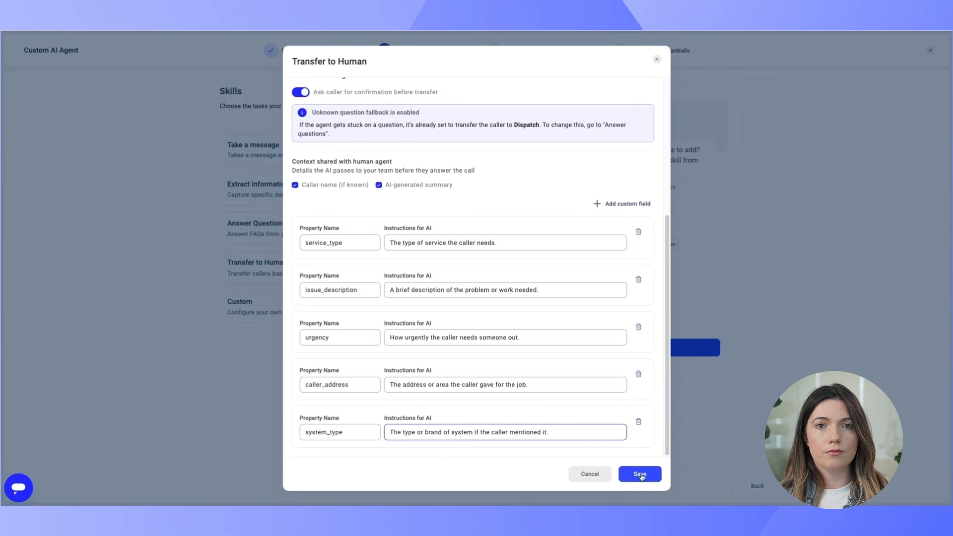
click(641, 474)
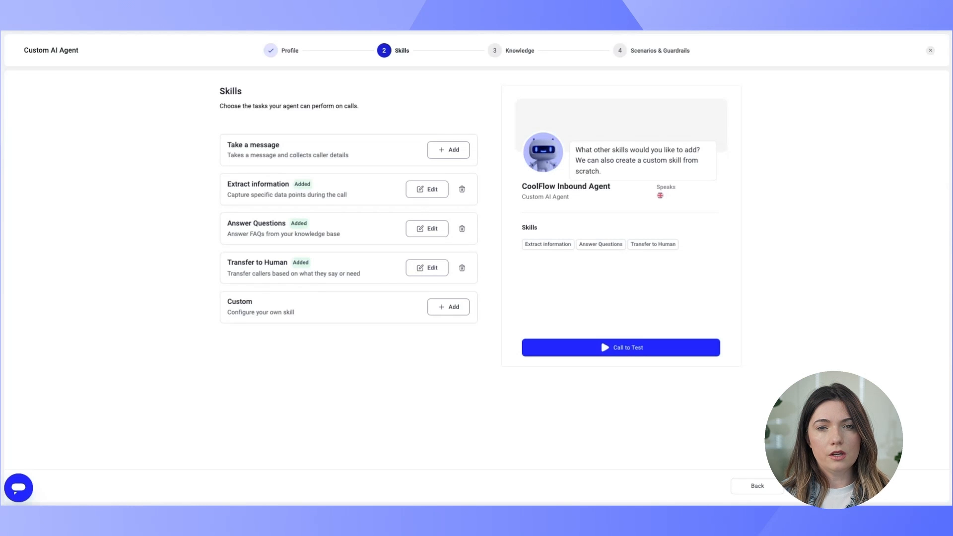
Add the Take a message skill with a response promising a CoolFlow callback first thing next business day and inviting callers to call back sooner, and save it.
click(440, 149)
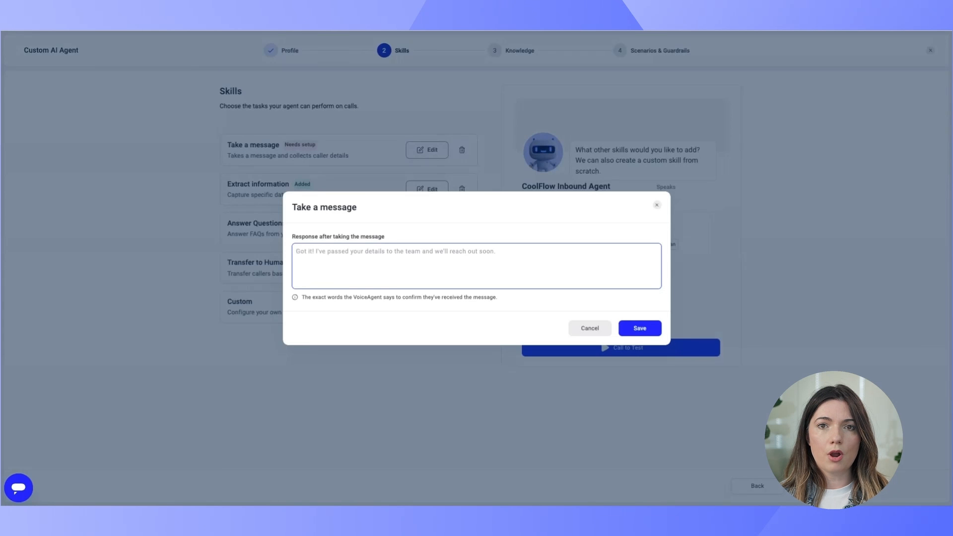
text(Perfect. I have got your details and someone from CoolFlow will call you back first thing next business day. If anything changes or you need us sooner do not hesitate to call back.)
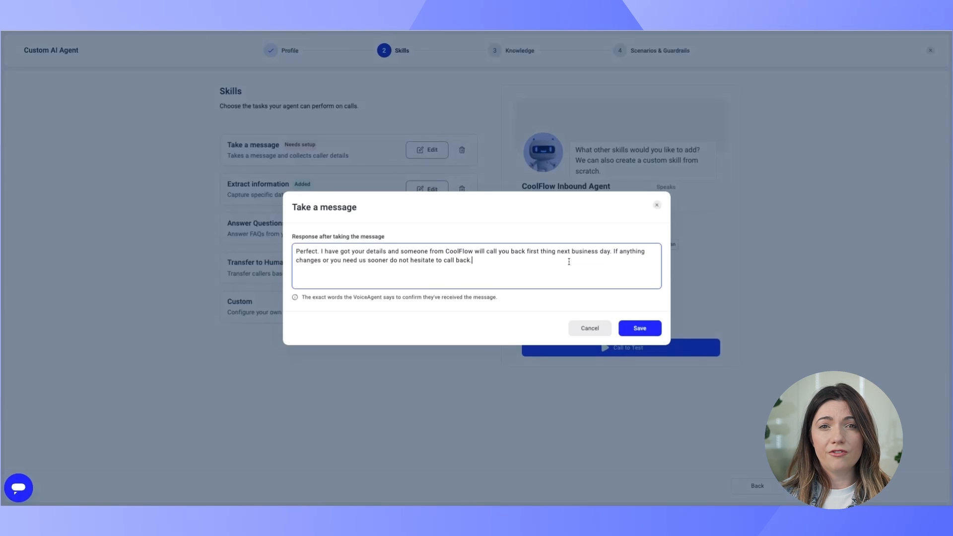
click(641, 331)
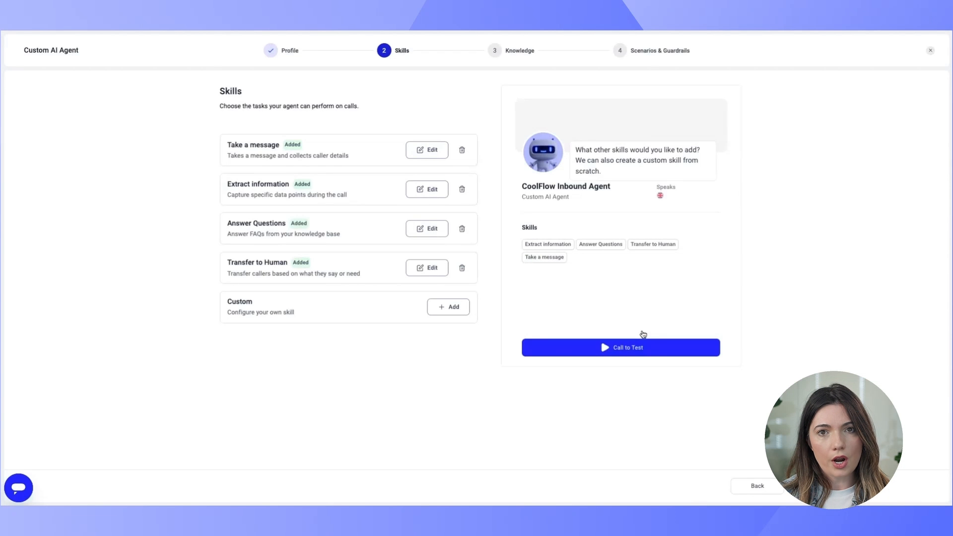